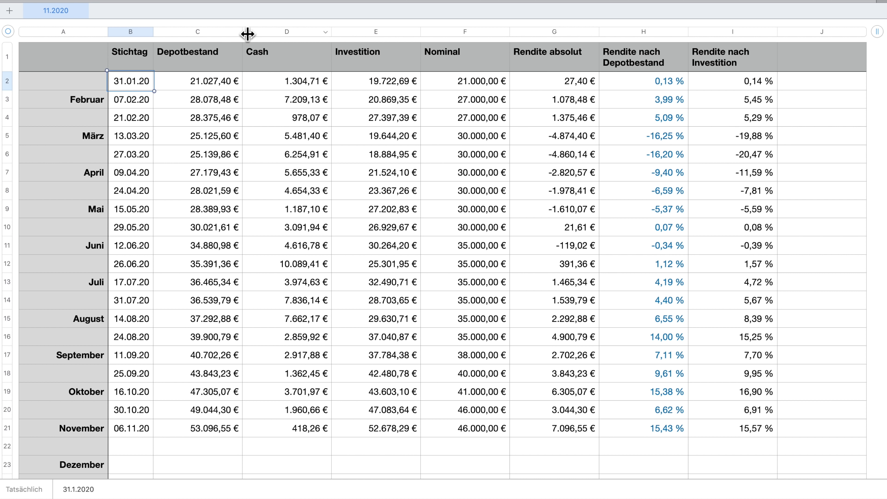
# Inspect the first Depotbestand and Cash values and the Investition formulas for January and February.
pyautogui.click(202, 83)
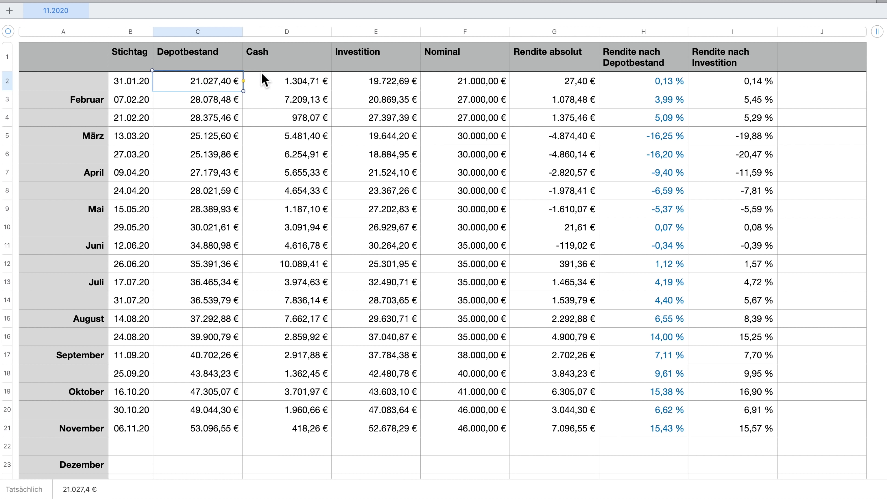
pyautogui.click(281, 84)
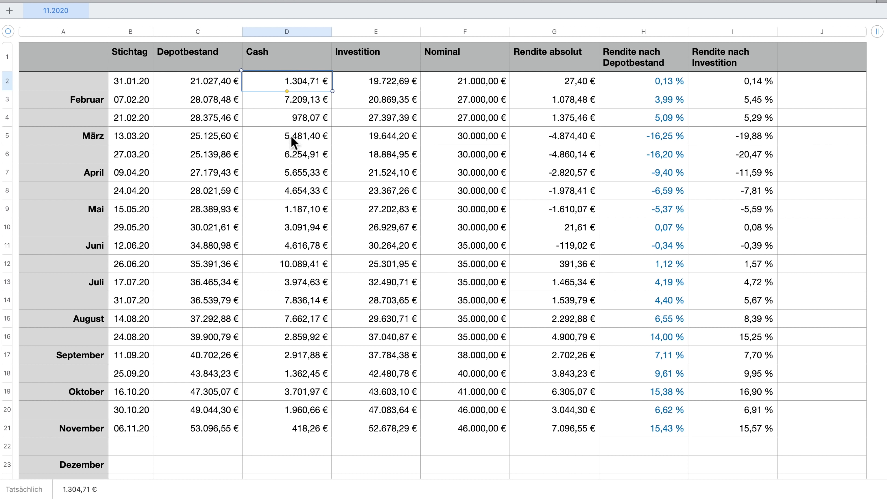
pyautogui.click(378, 88)
pyautogui.click(380, 99)
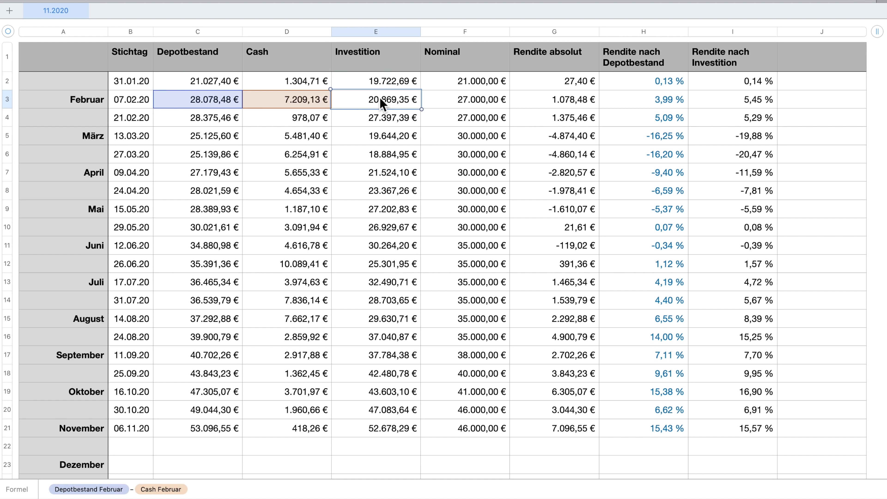
# Step through the Nominal values and the Rendite absolut formulas for the early dates.
pyautogui.press('Right')
pyautogui.press('Up')
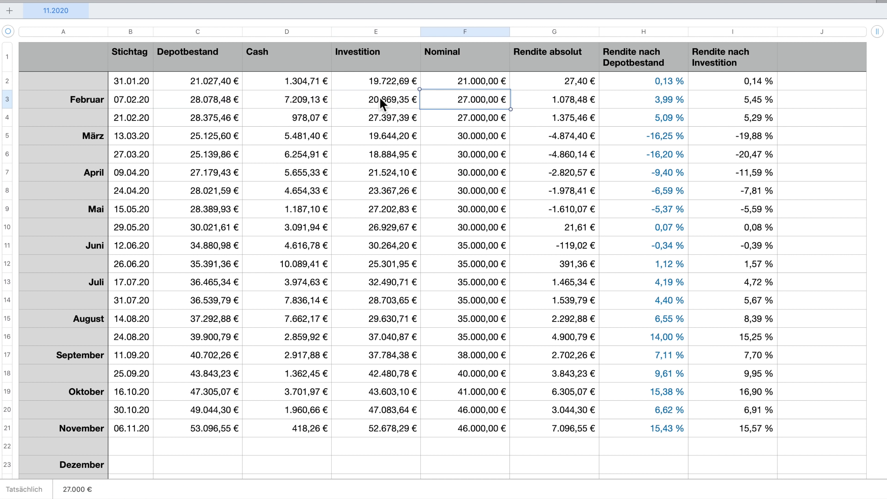
pyautogui.press('Down')
pyautogui.press('Down')
pyautogui.press('Down')
pyautogui.press('Down')
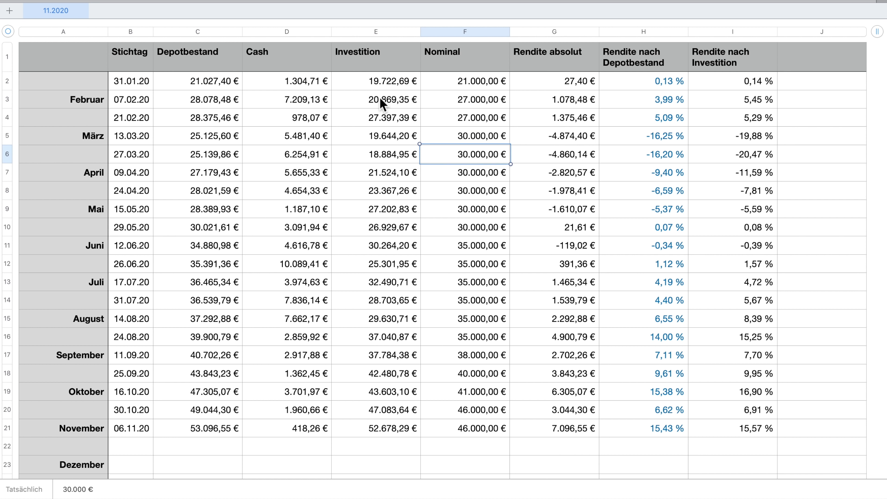
pyautogui.press('Right')
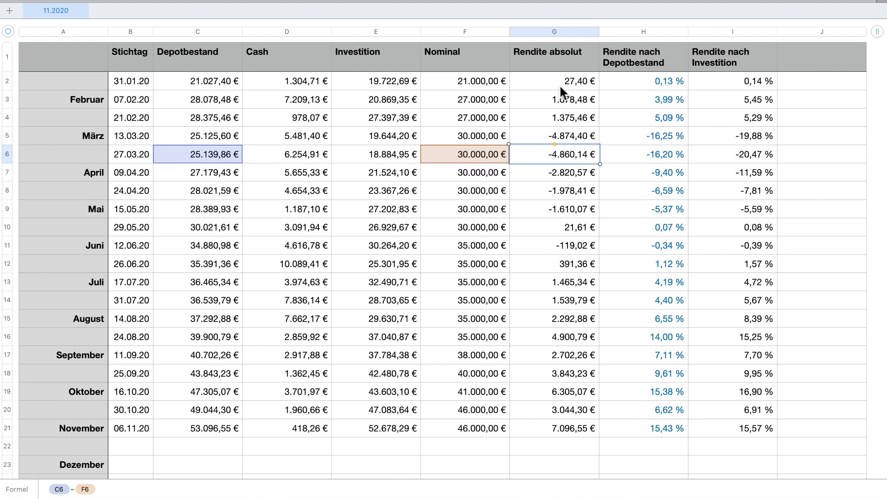
pyautogui.click(559, 85)
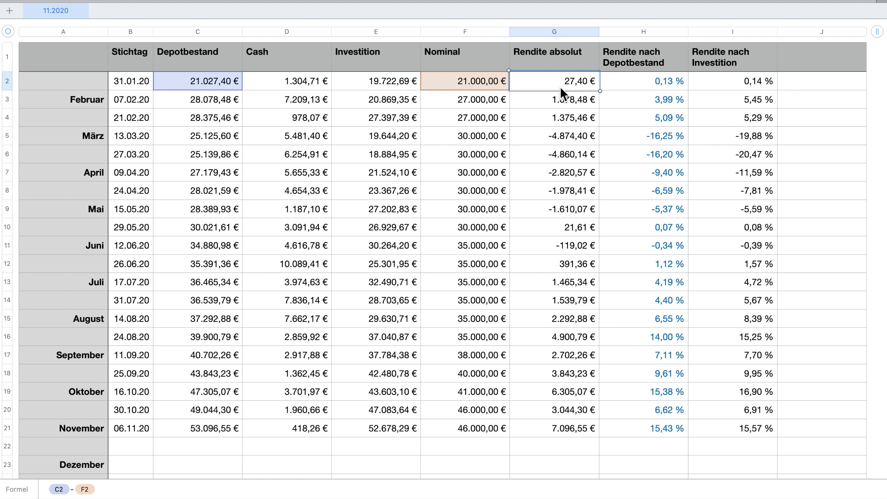
pyautogui.click(558, 105)
pyautogui.click(562, 120)
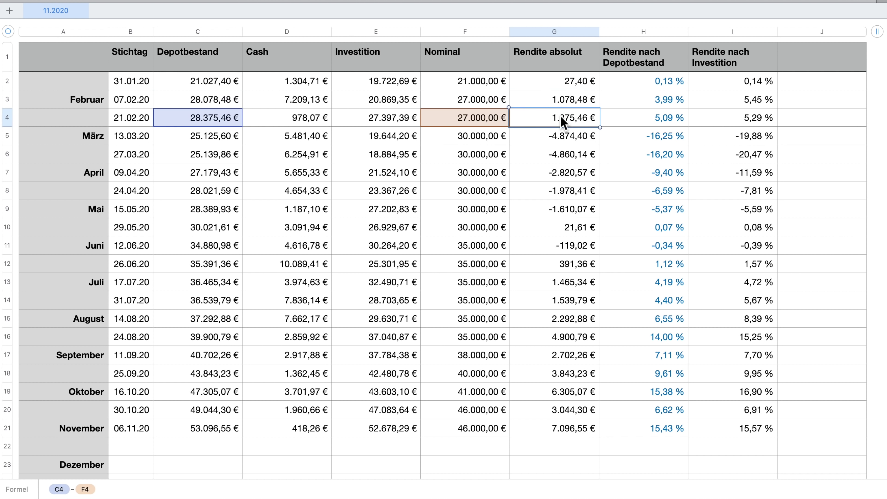
# Review the Rendite nach Depotbestand and Rendite nach Investition formulas, including 24.04.20, Juni and September.
pyautogui.click(637, 124)
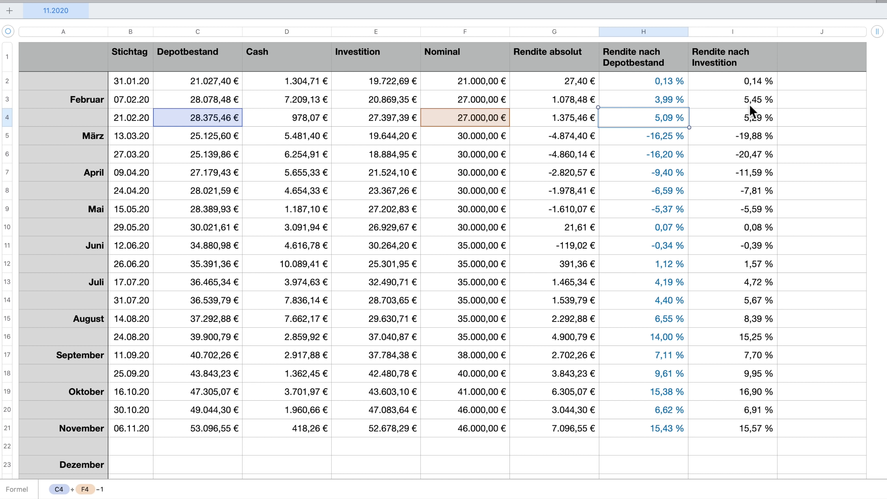
pyautogui.click(732, 126)
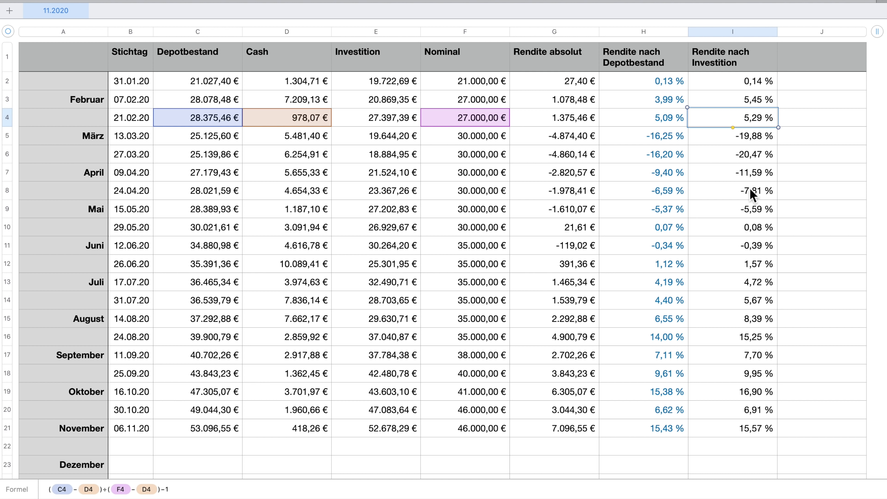
pyautogui.click(752, 196)
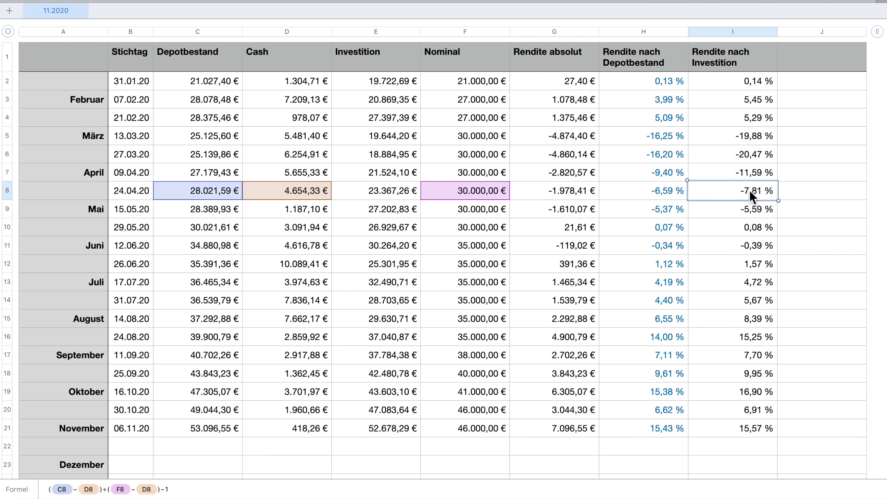
pyautogui.click(730, 249)
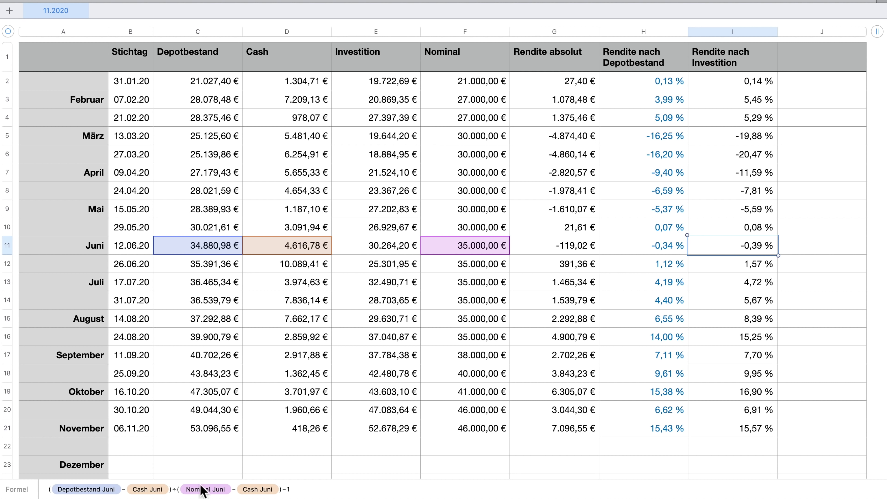
pyautogui.scroll(-3, 503, 310)
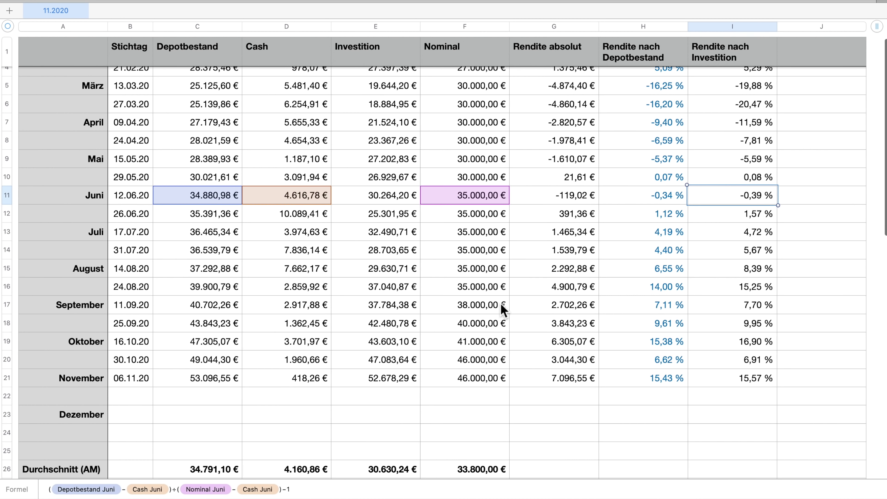
pyautogui.scroll(2, 503, 310)
pyautogui.scroll(1, 503, 309)
pyautogui.click(638, 351)
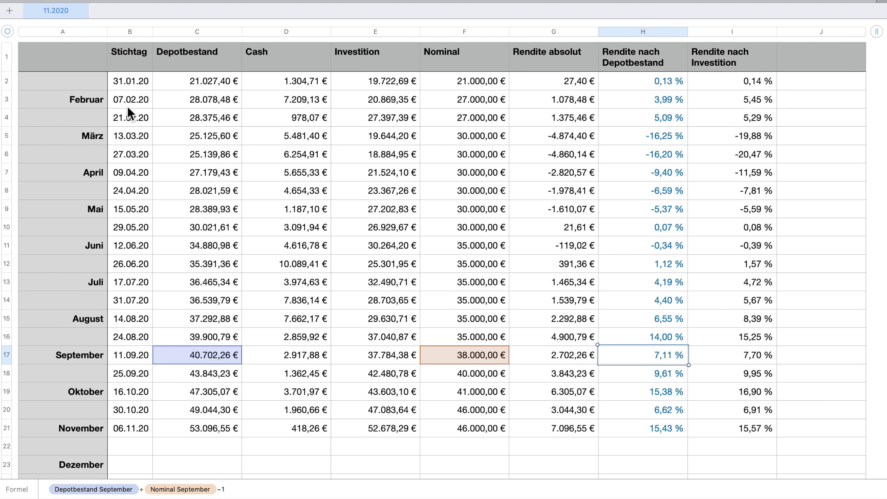
# Enter the month label 'Januar' in cell A2, correcting a typo.
pyautogui.click(90, 84)
pyautogui.write('Janu')
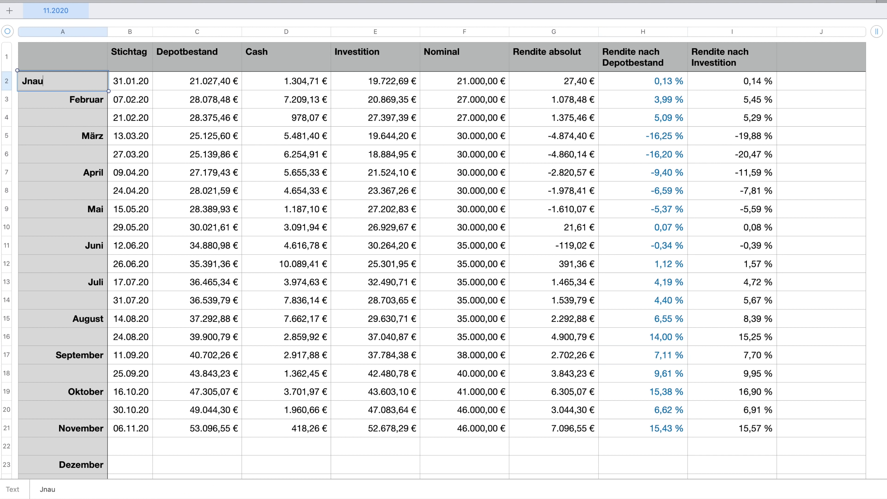
pyautogui.press('BackSpace')
pyautogui.press('BackSpace')
pyautogui.press('BackSpace')
pyautogui.write('anuar')
pyautogui.press('Return')
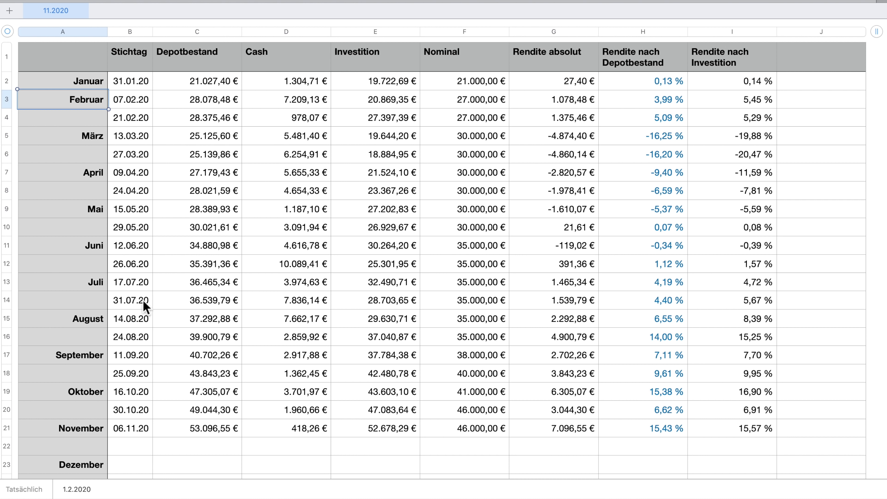
# Scroll to the summary rows: average 34.791,10 €, median 35.136,17 €, Depotbestand return 21,00 %.
pyautogui.scroll(-2, 161, 362)
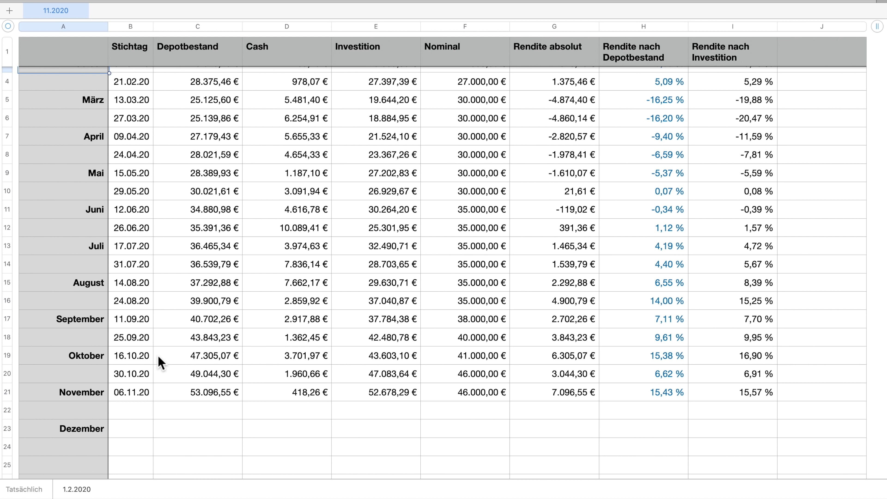
pyautogui.scroll(-6, 160, 362)
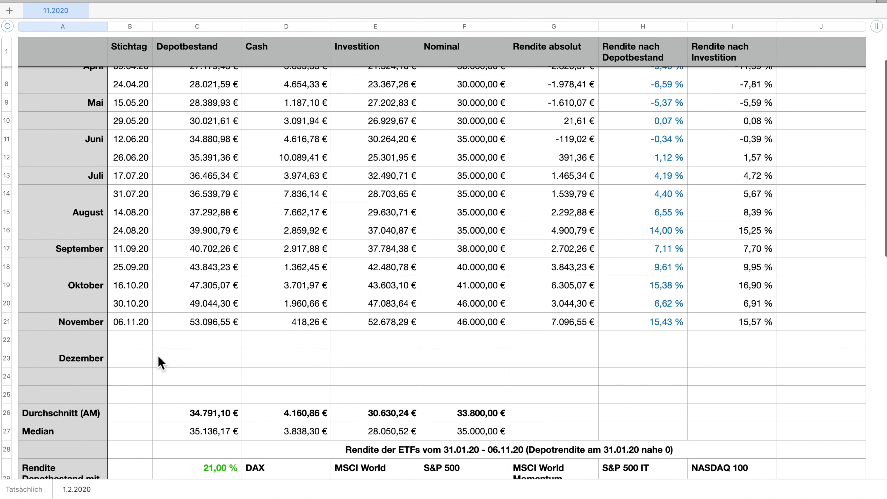
pyautogui.scroll(-1, 160, 361)
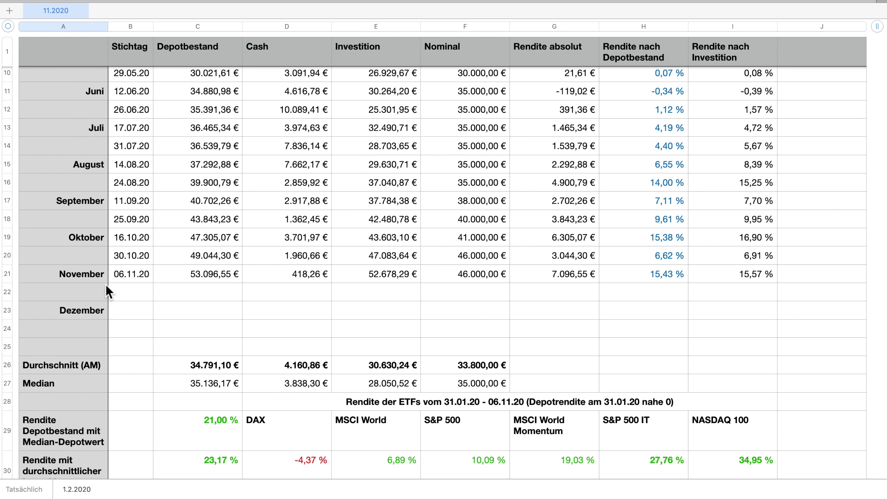
pyautogui.scroll(-4, 200, 317)
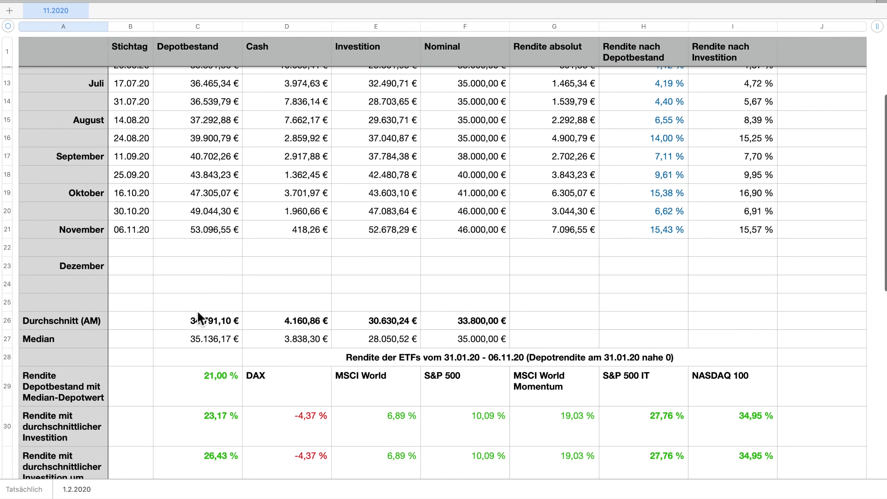
pyautogui.scroll(2, 200, 318)
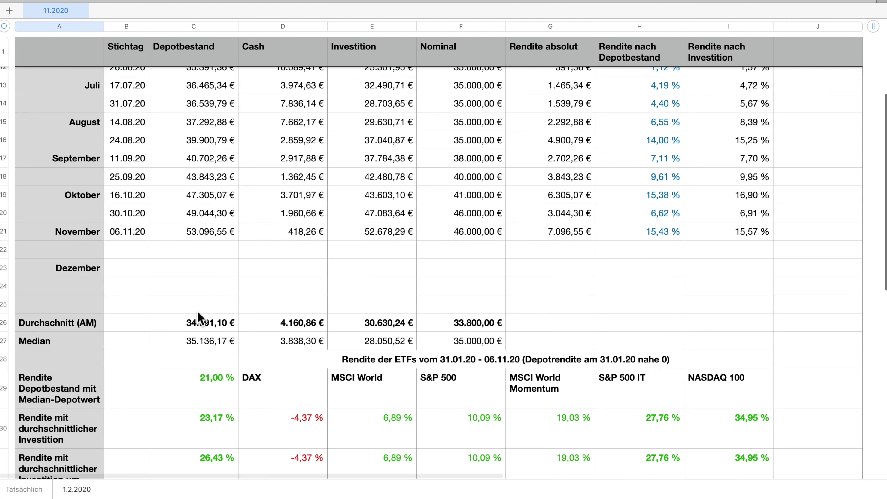
pyautogui.scroll(2, 200, 317)
pyautogui.scroll(3, 200, 318)
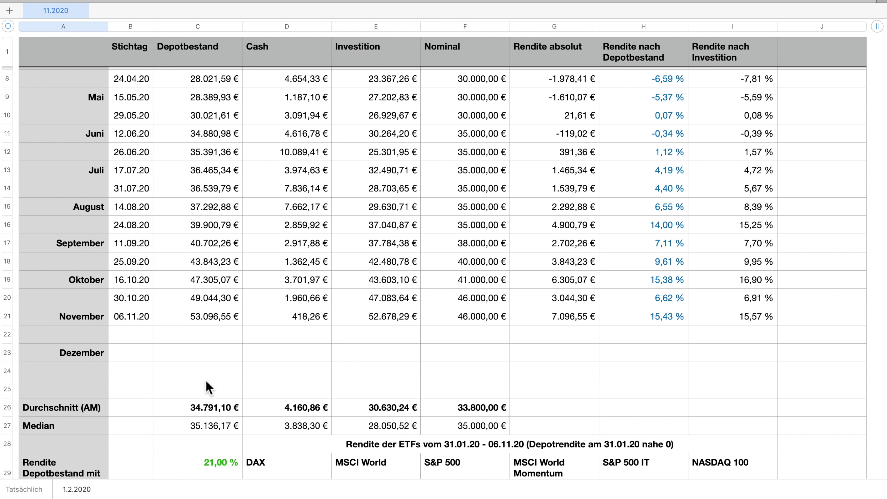
pyautogui.click(321, 375)
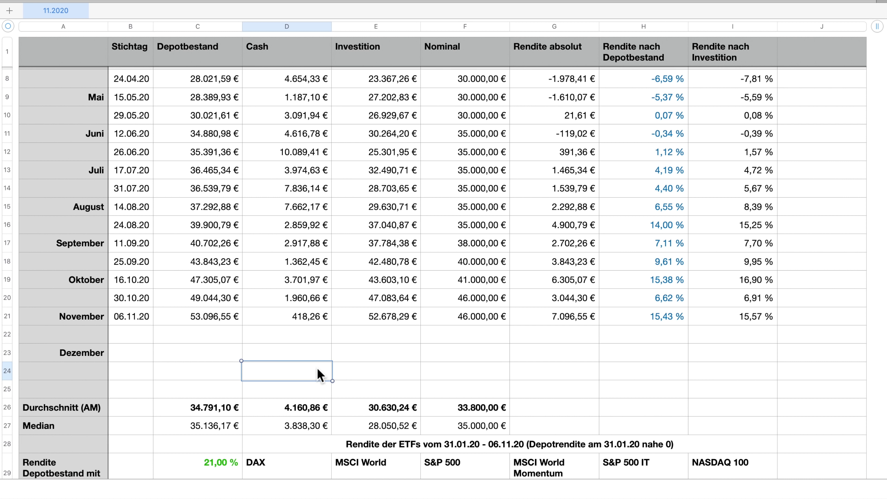
pyautogui.scroll(4, 320, 375)
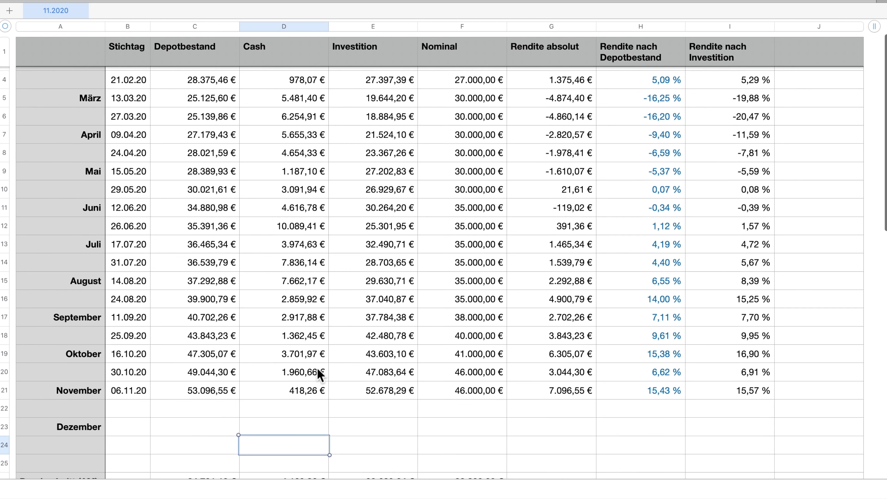
pyautogui.scroll(2, 318, 373)
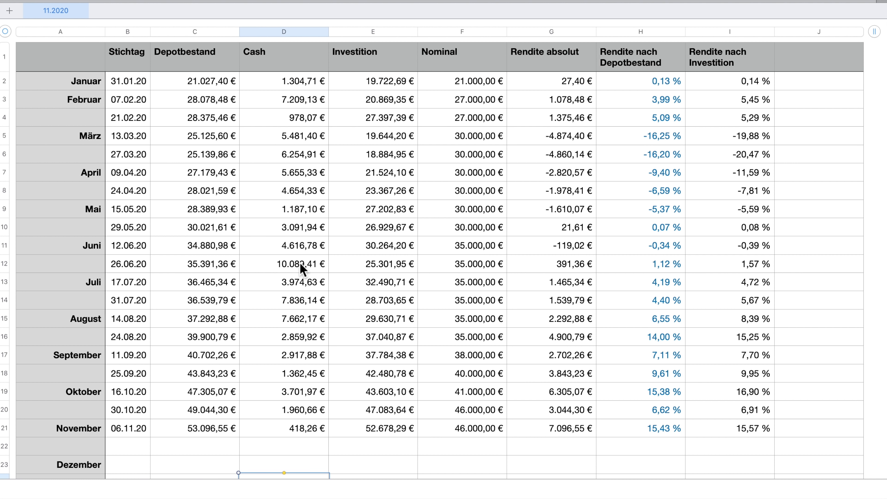
pyautogui.hscroll(-1, 300, 265)
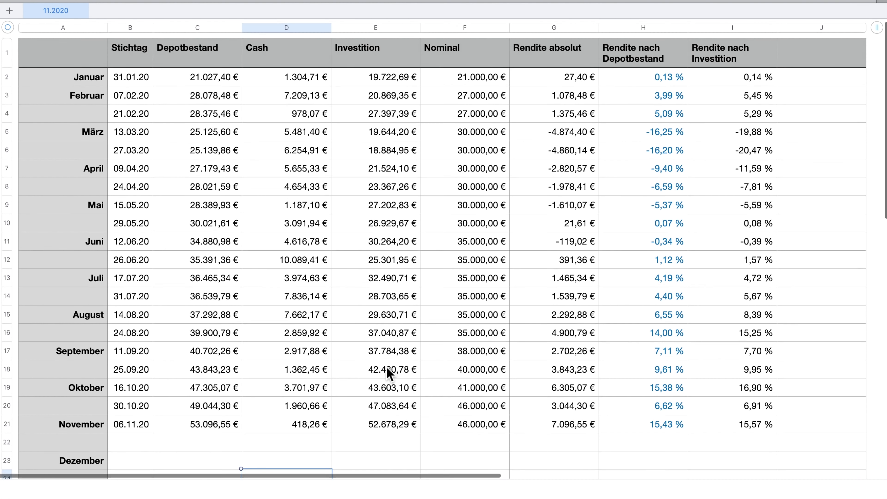
pyautogui.scroll(-4, 389, 374)
pyautogui.scroll(-2, 389, 373)
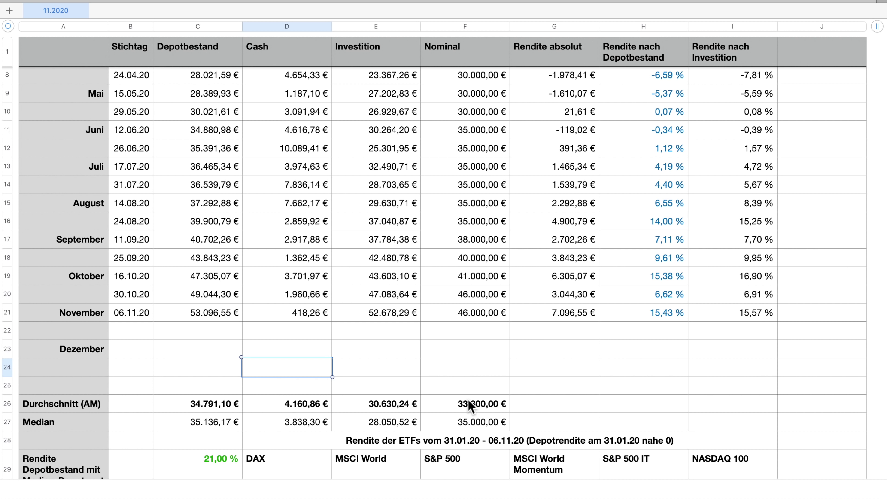
pyautogui.click(543, 386)
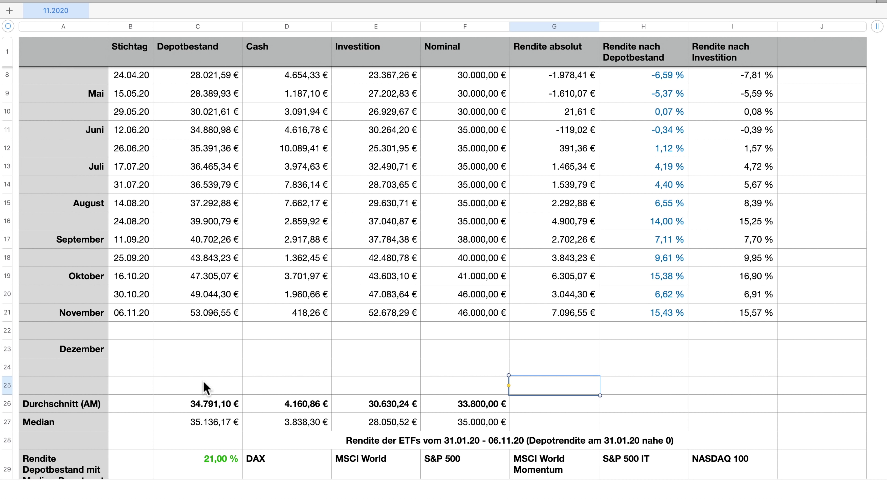
pyautogui.scroll(3, 206, 388)
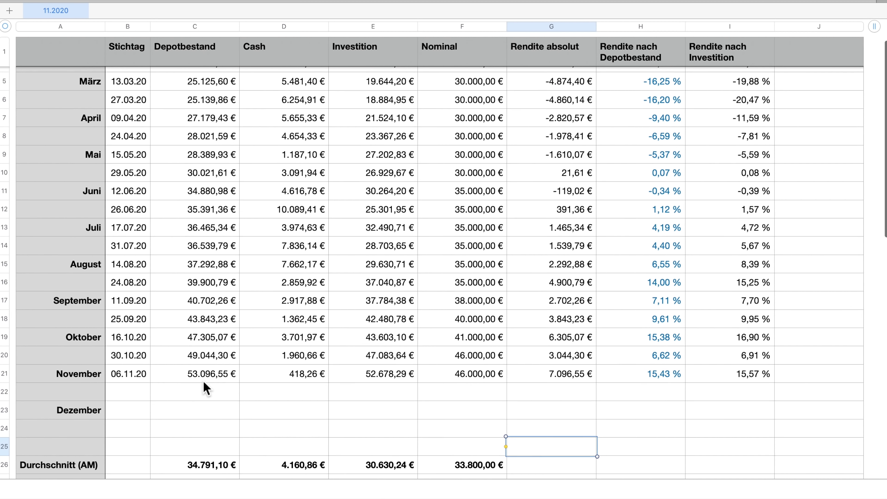
pyautogui.scroll(3, 206, 388)
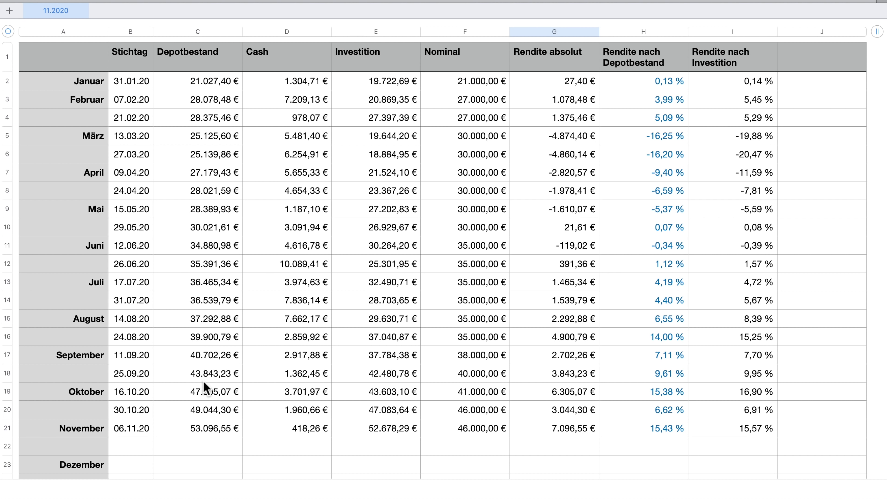
pyautogui.scroll(-4, 206, 387)
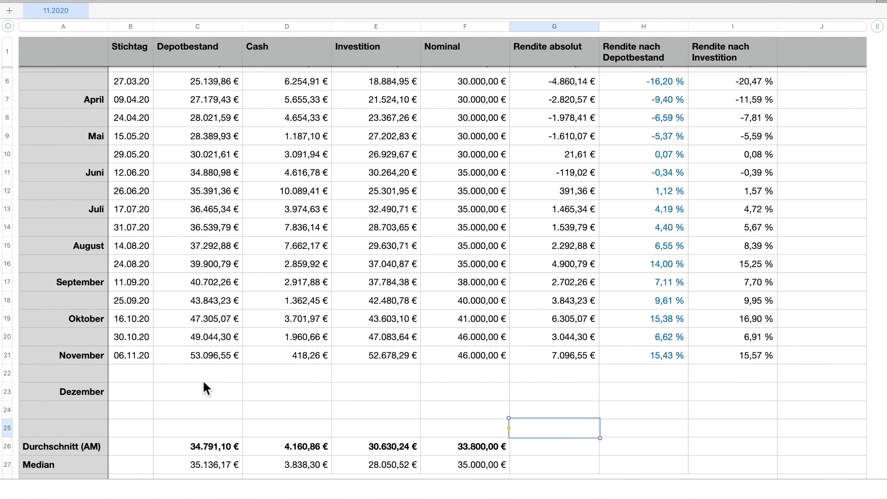
pyautogui.scroll(-1, 206, 388)
pyautogui.scroll(-1, 206, 388)
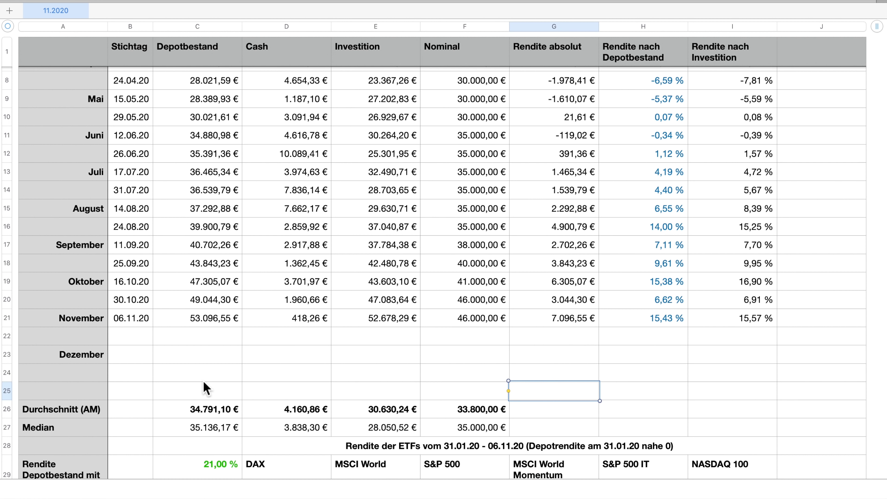
pyautogui.scroll(-1, 206, 388)
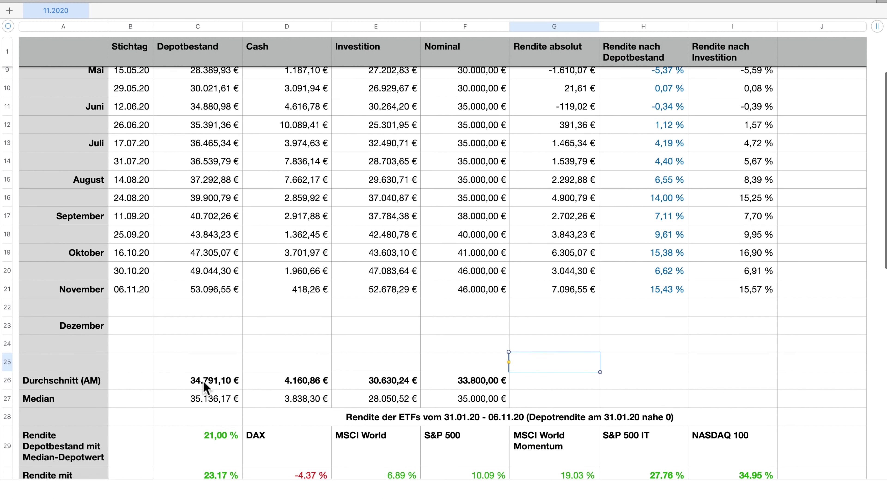
pyautogui.scroll(-3, 204, 392)
pyautogui.scroll(-2, 202, 395)
pyautogui.scroll(-1, 202, 397)
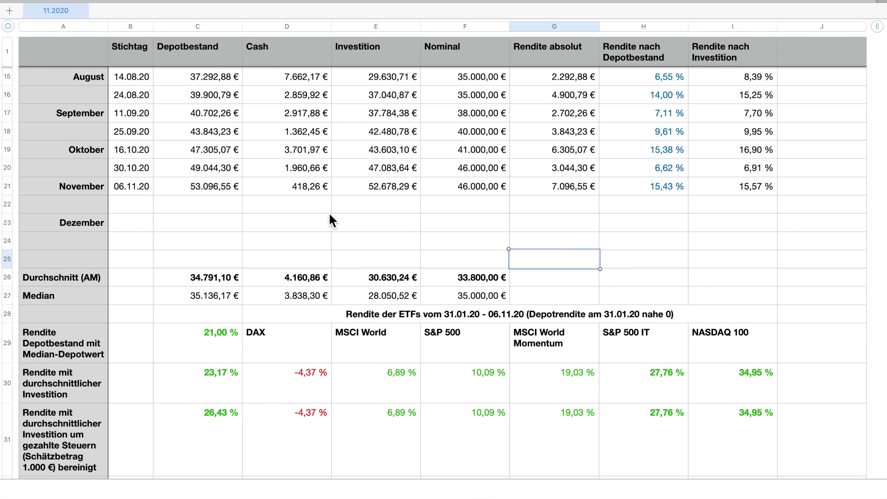
# Check the 21,00 % return formula and change 'Median' to 'DS' in the row 29 label.
pyautogui.click(198, 312)
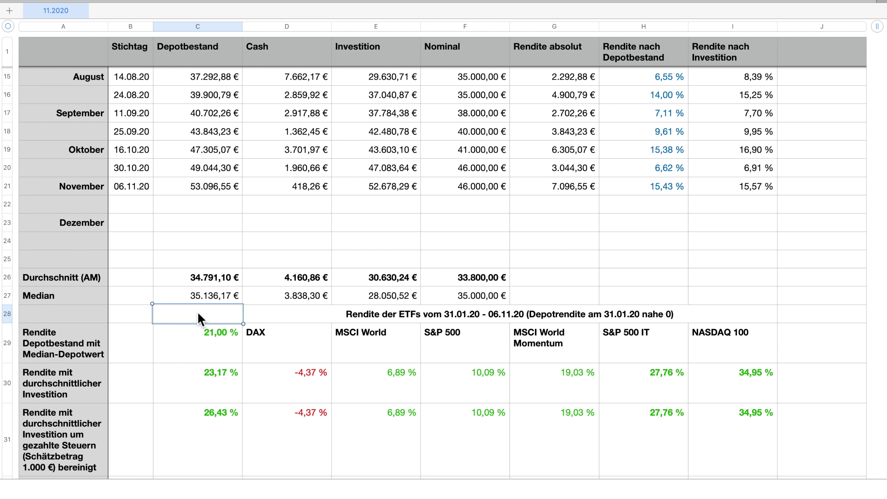
pyautogui.press('Down')
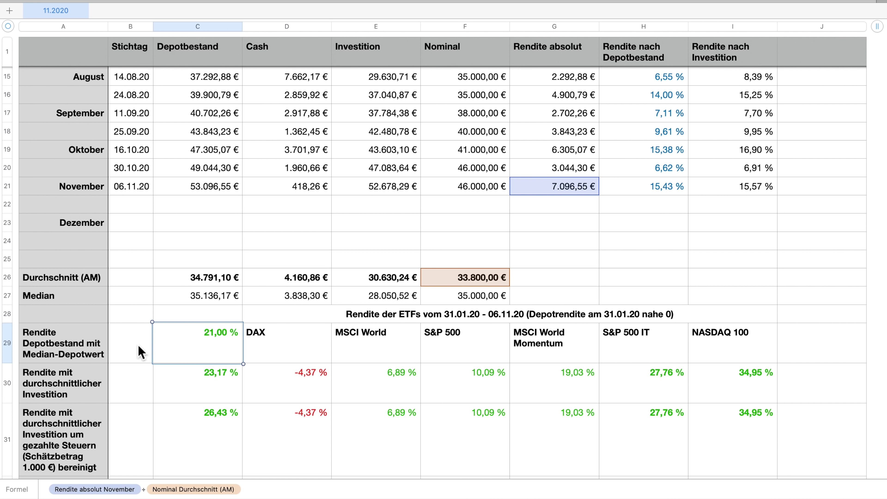
pyautogui.click(70, 358)
pyautogui.write('DS')
pyautogui.click(194, 362)
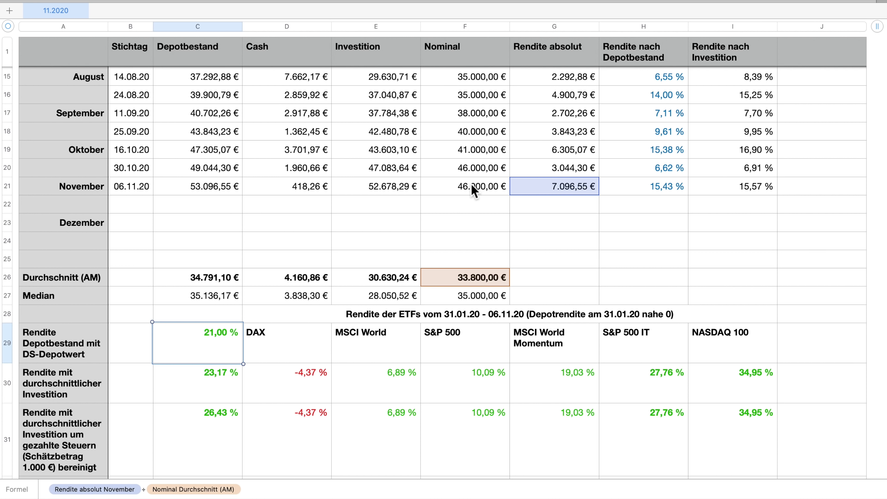
# Compare against the November Rendite nach Depotbestand formula higher in the table.
pyautogui.scroll(2, 472, 187)
pyautogui.scroll(8, 472, 187)
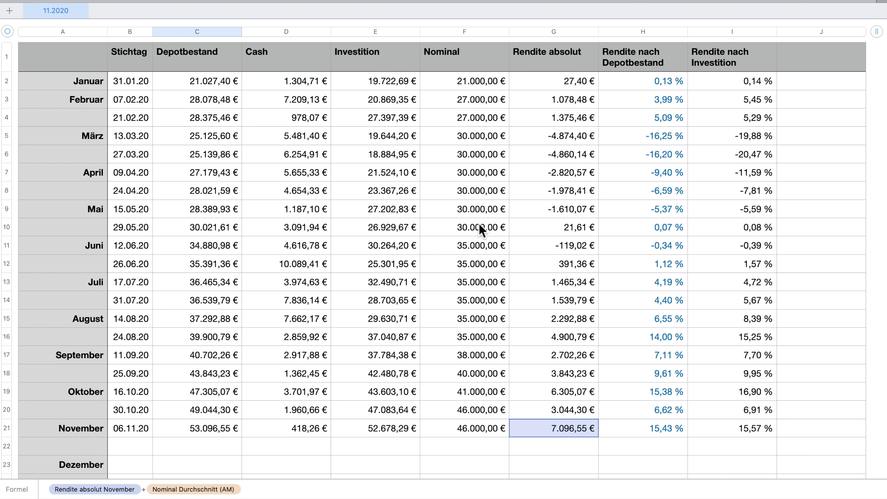
pyautogui.scroll(-3, 482, 229)
pyautogui.scroll(-5, 482, 229)
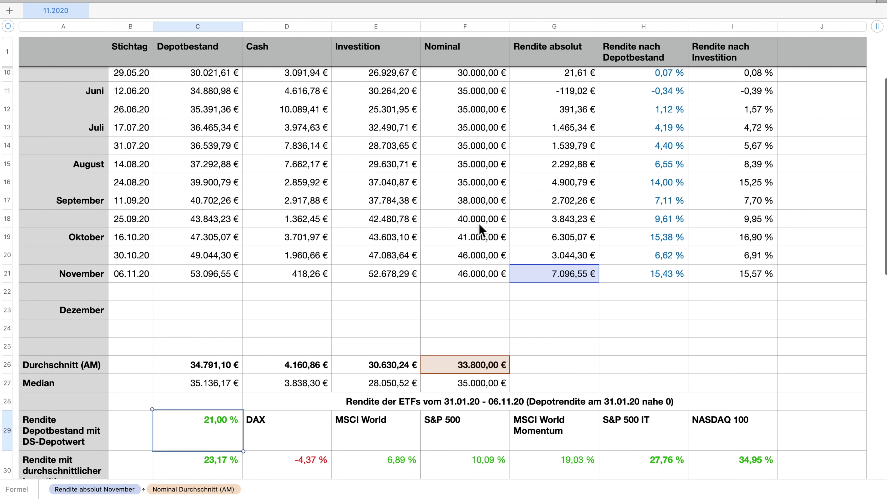
pyautogui.scroll(-3, 482, 229)
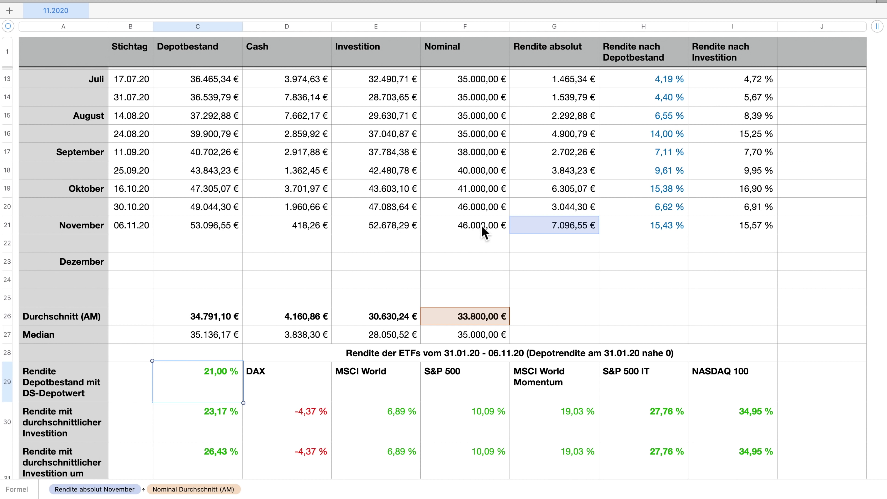
pyautogui.click(650, 226)
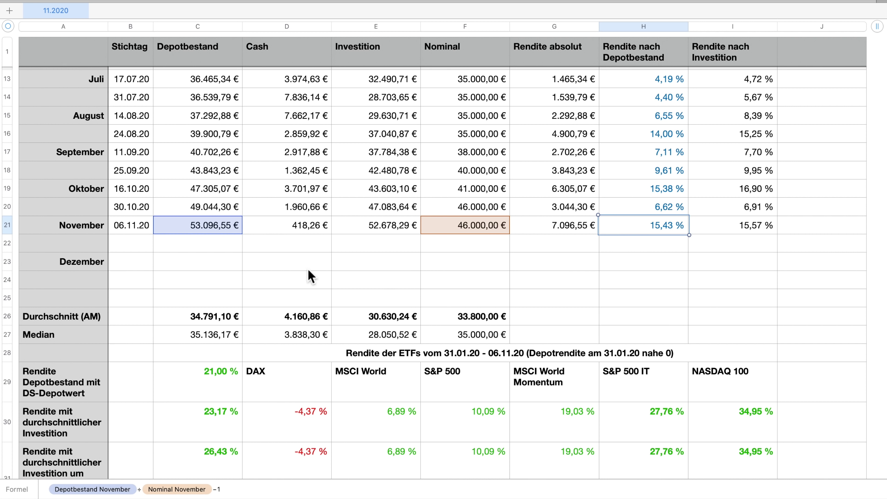
# Recheck the 21,00 % formula and review the ETF comparison: DAX -4,37 %, MSCI World 6,89 %.
pyautogui.click(213, 384)
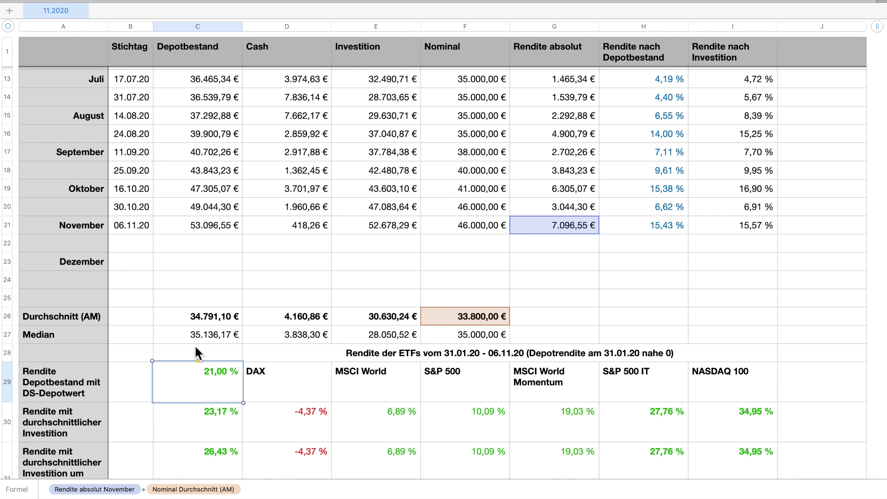
pyautogui.scroll(-1, 121, 356)
pyautogui.scroll(-1, 120, 356)
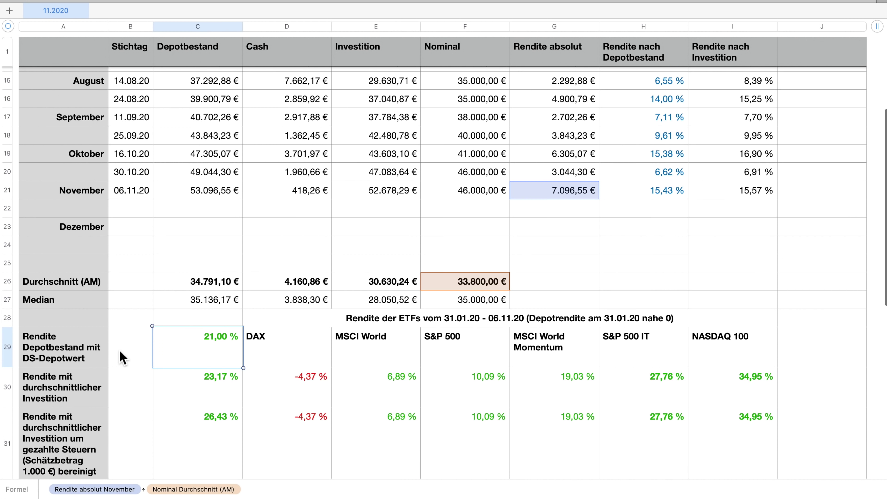
pyautogui.scroll(-1, 120, 357)
pyautogui.scroll(-1, 121, 357)
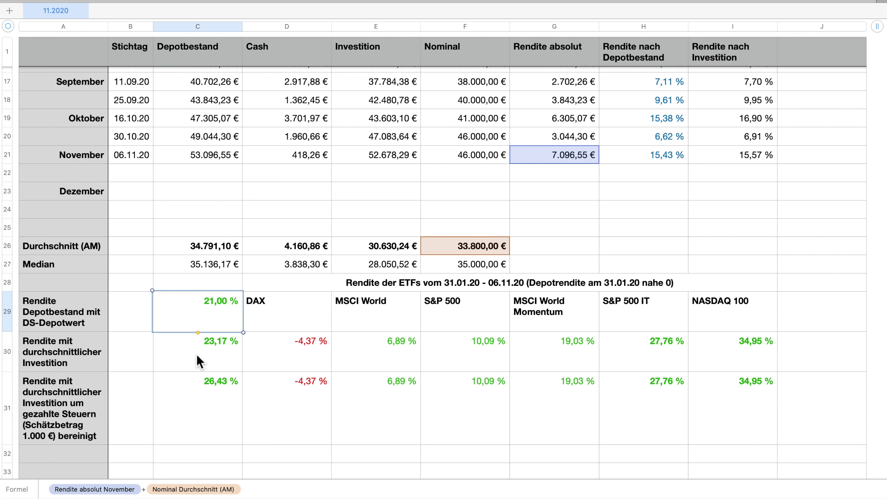
pyautogui.click(200, 362)
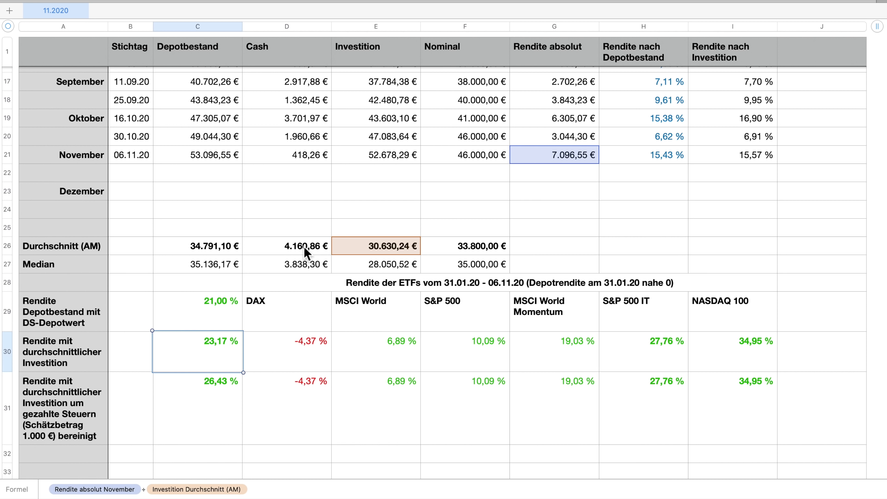
pyautogui.scroll(10, 305, 248)
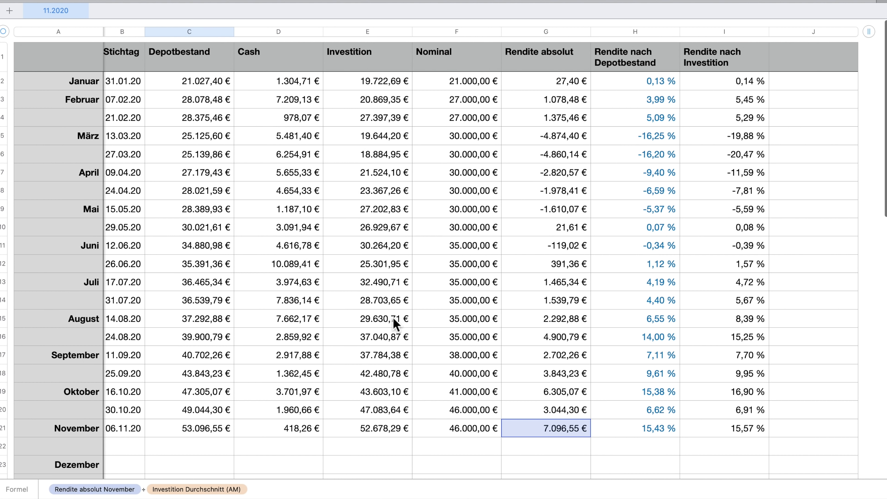
pyautogui.click(395, 323)
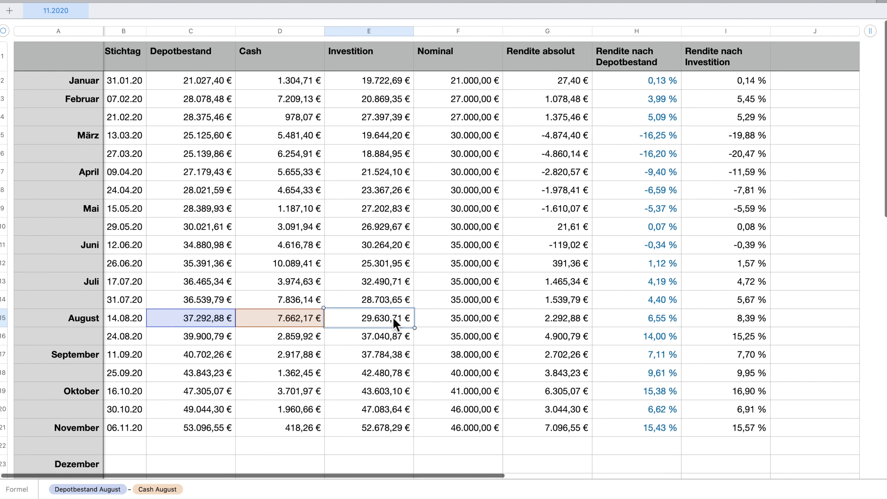
pyautogui.scroll(-5, 395, 323)
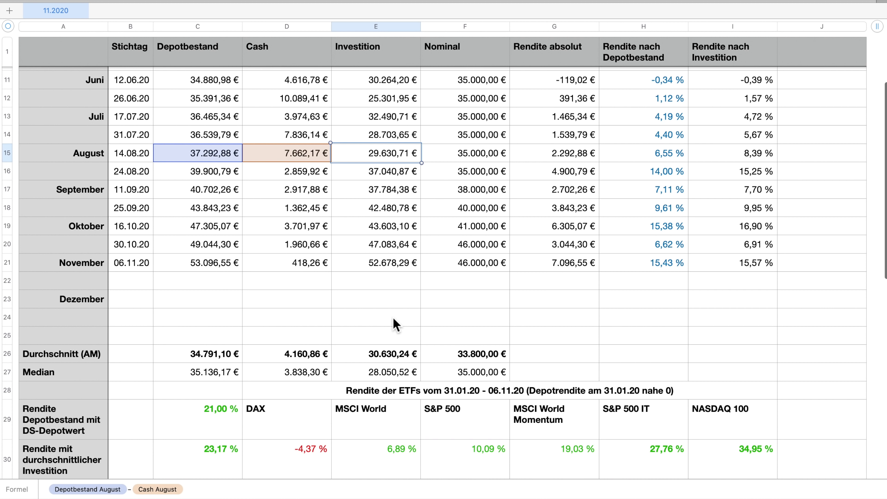
pyautogui.scroll(-2, 395, 323)
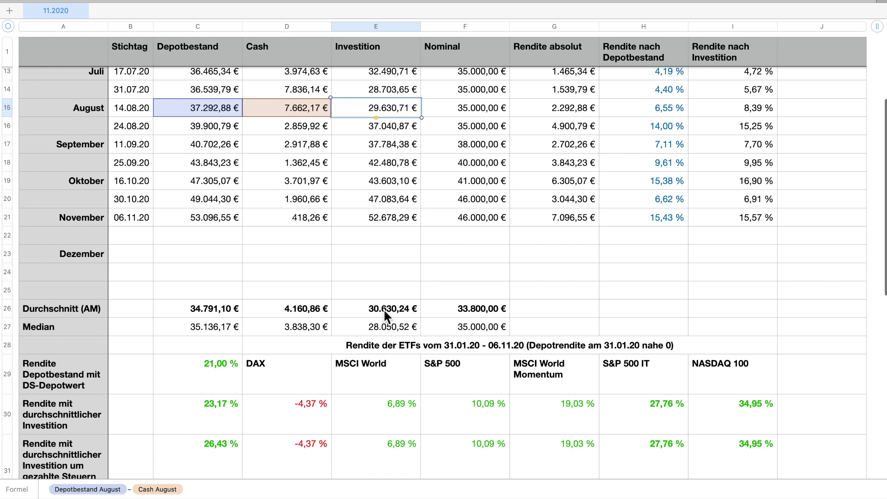
pyautogui.click(385, 310)
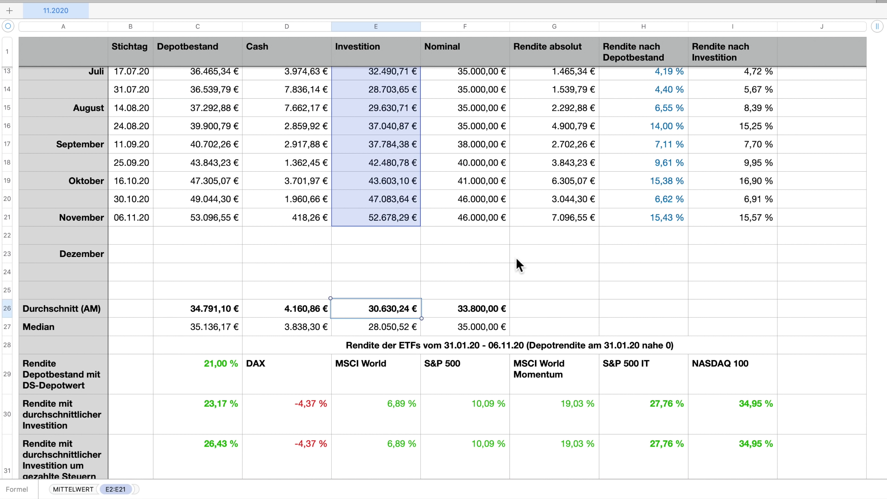
pyautogui.scroll(-1, 518, 264)
pyautogui.scroll(-1, 518, 264)
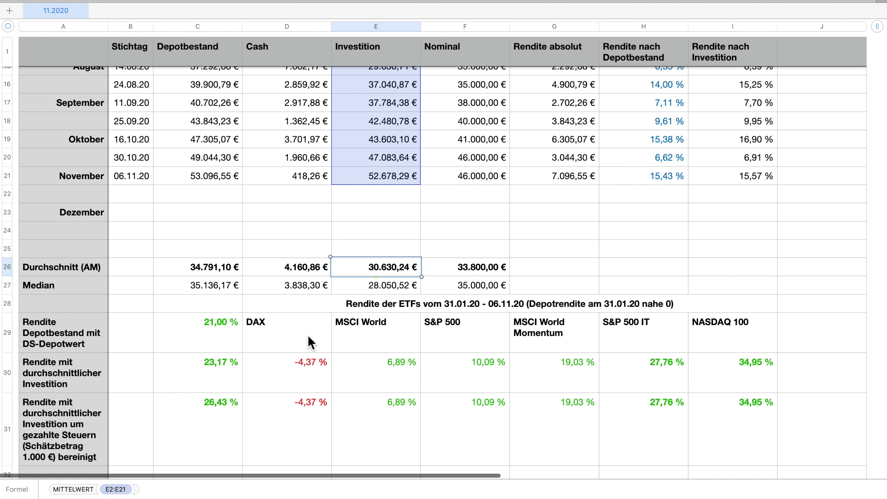
pyautogui.click(220, 384)
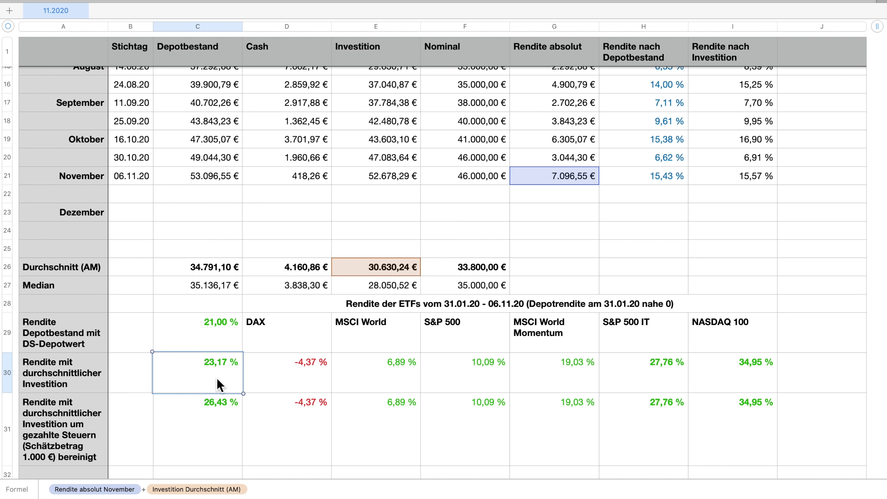
pyautogui.press('Right')
pyautogui.press('Right')
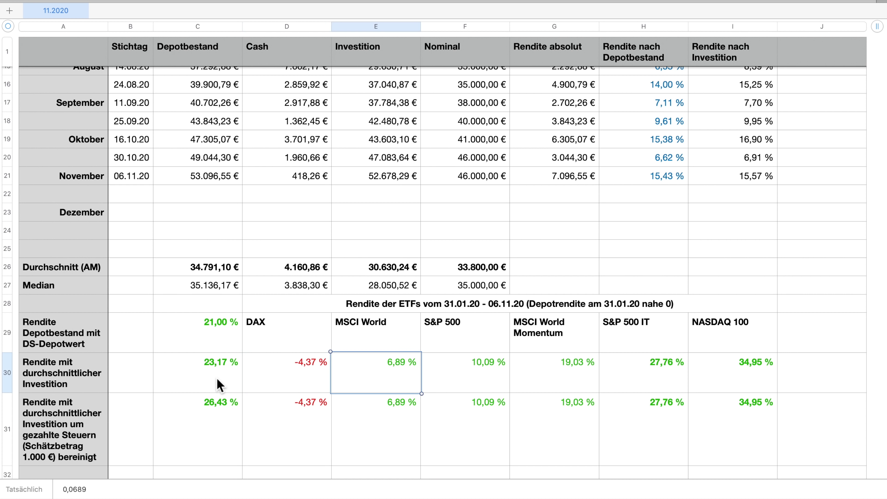
pyautogui.press('Left')
pyautogui.press('Right')
pyautogui.press('Right')
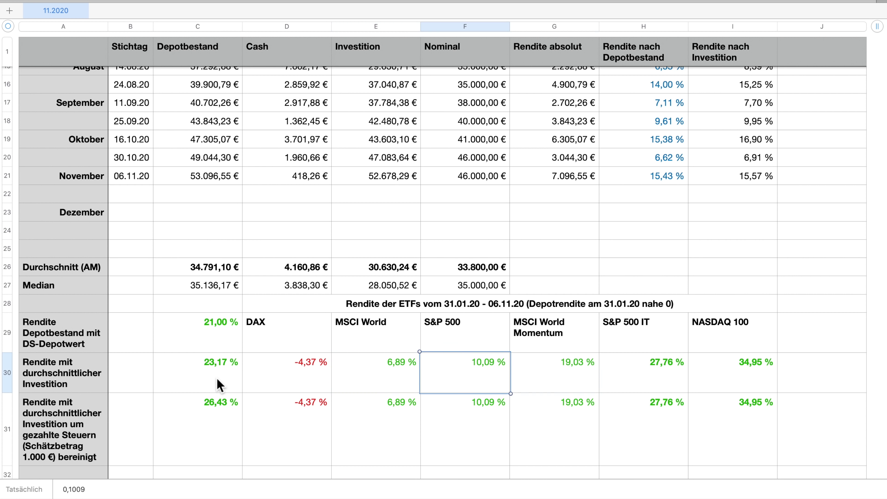
pyautogui.press('Right')
pyautogui.press('Right')
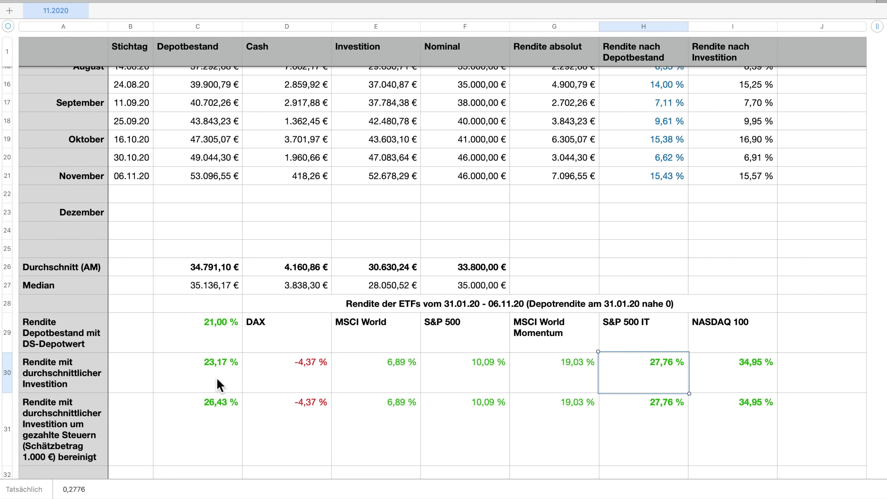
pyautogui.press('Right')
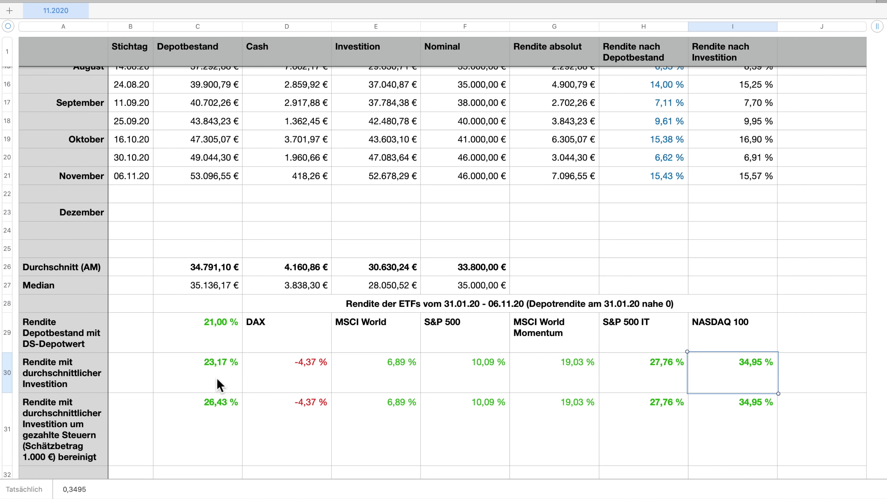
pyautogui.press('Left')
pyautogui.press('Left')
pyautogui.press('Left')
pyautogui.press('Left')
pyautogui.press('Left')
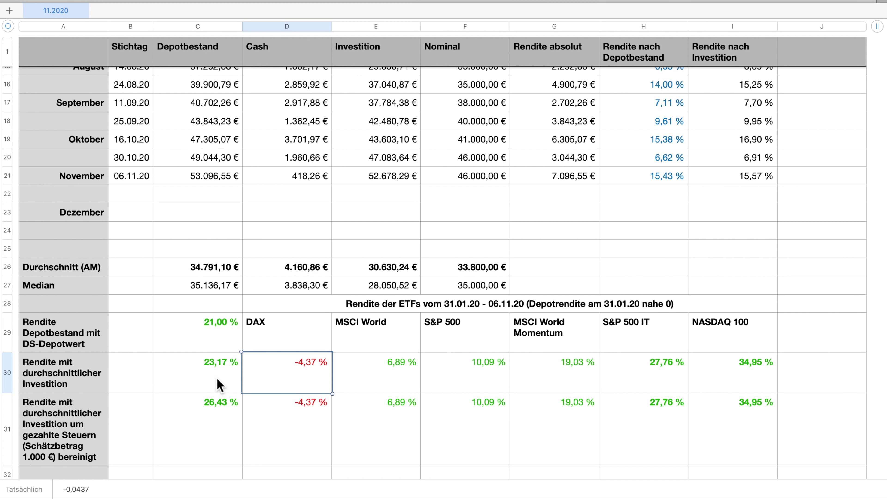
pyautogui.press('Left')
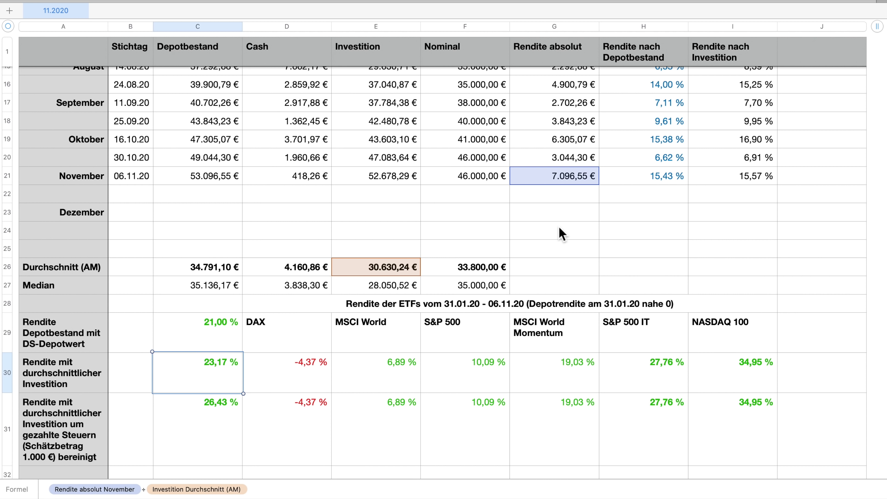
pyautogui.hscroll(10, 509, 247)
pyautogui.scroll(10, 509, 247)
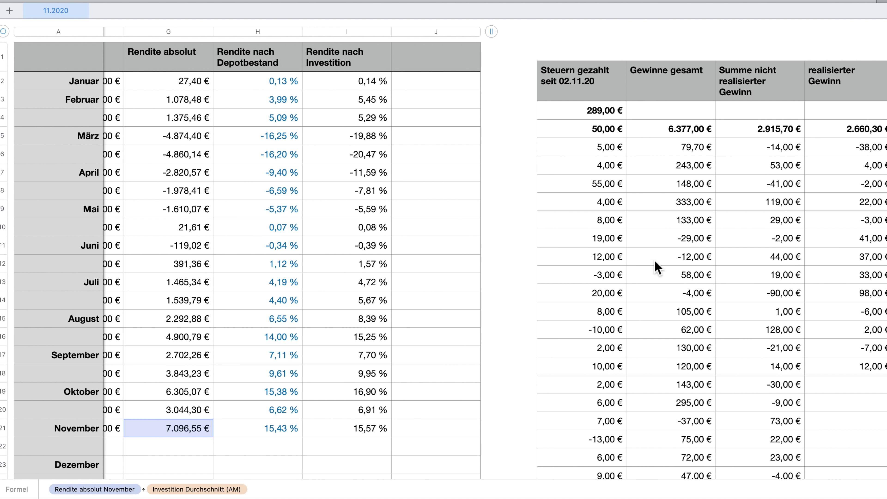
pyautogui.hscroll(3, 657, 267)
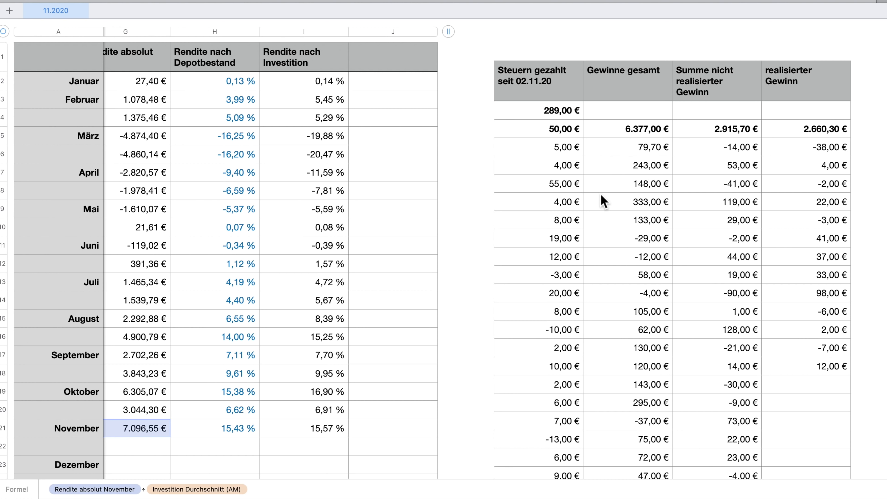
pyautogui.scroll(-5, 600, 198)
pyautogui.scroll(-5, 600, 199)
pyautogui.scroll(-1, 601, 199)
pyautogui.scroll(5, 601, 199)
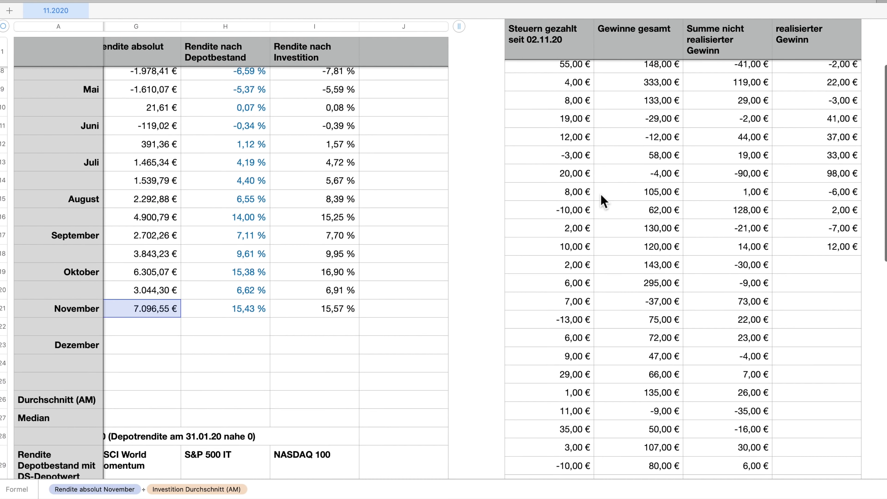
pyautogui.scroll(4, 601, 200)
pyautogui.hscroll(2, 600, 199)
pyautogui.hscroll(2, 601, 200)
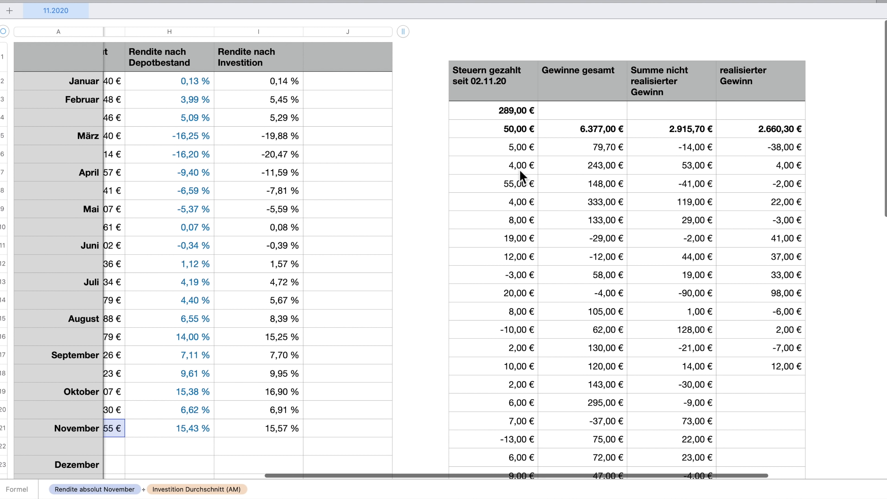
pyautogui.hscroll(3, 522, 176)
pyautogui.hscroll(2, 522, 177)
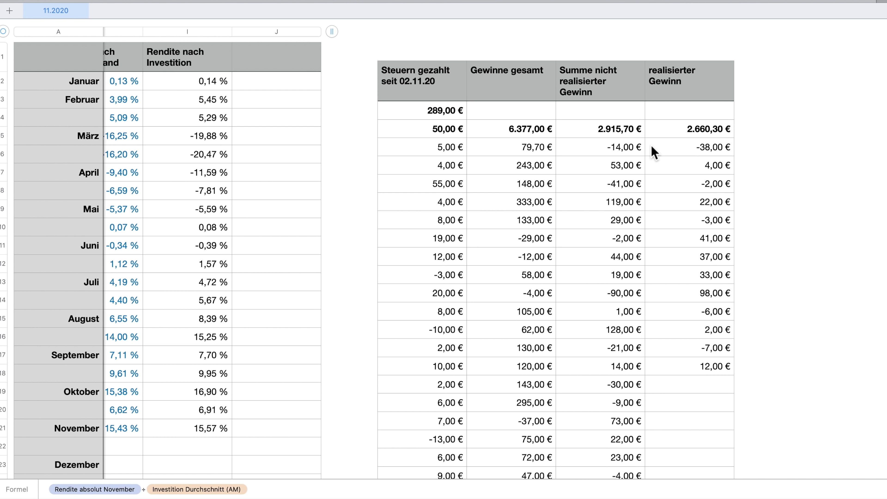
pyautogui.hscroll(-2, 654, 152)
pyautogui.scroll(-1, 653, 152)
pyautogui.scroll(1, 654, 152)
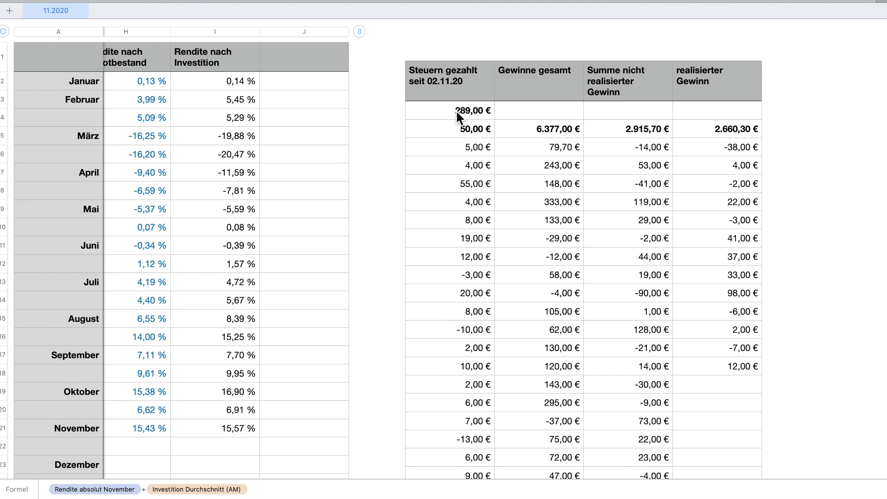
pyautogui.hscroll(-15, 447, 351)
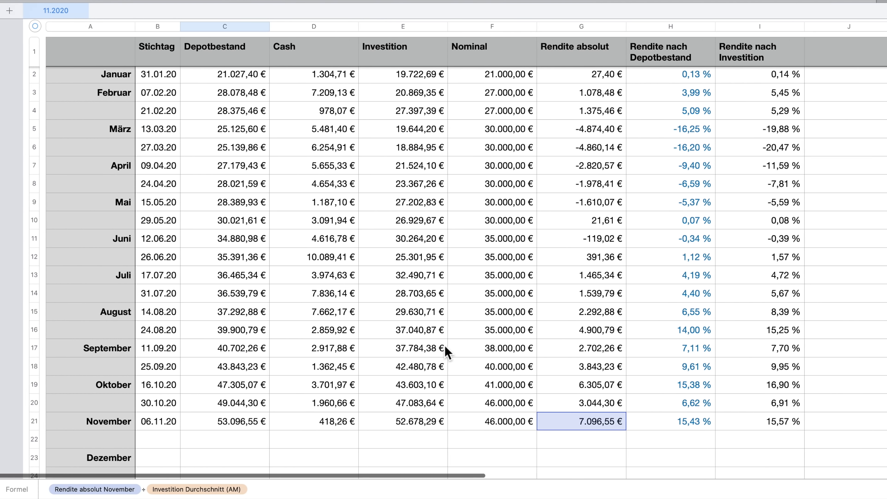
pyautogui.scroll(-5, 445, 346)
pyautogui.scroll(-4, 444, 346)
pyautogui.scroll(-2, 444, 345)
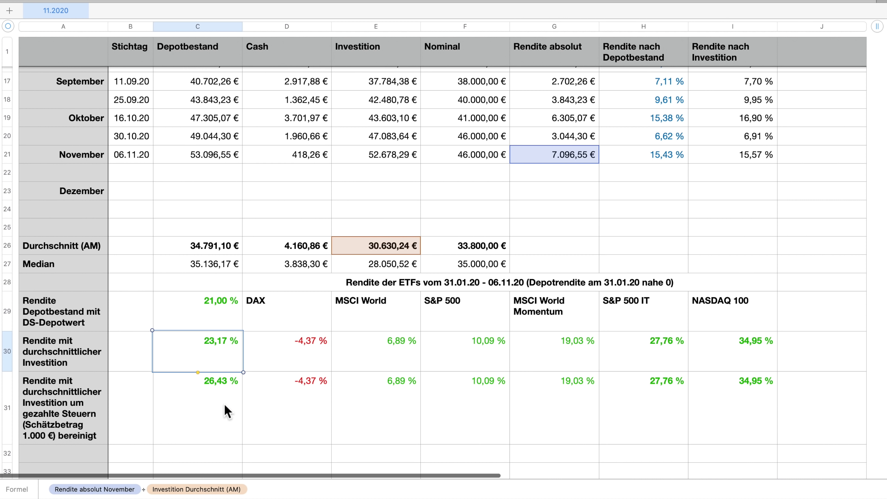
pyautogui.scroll(-1, 219, 412)
pyautogui.click(219, 412)
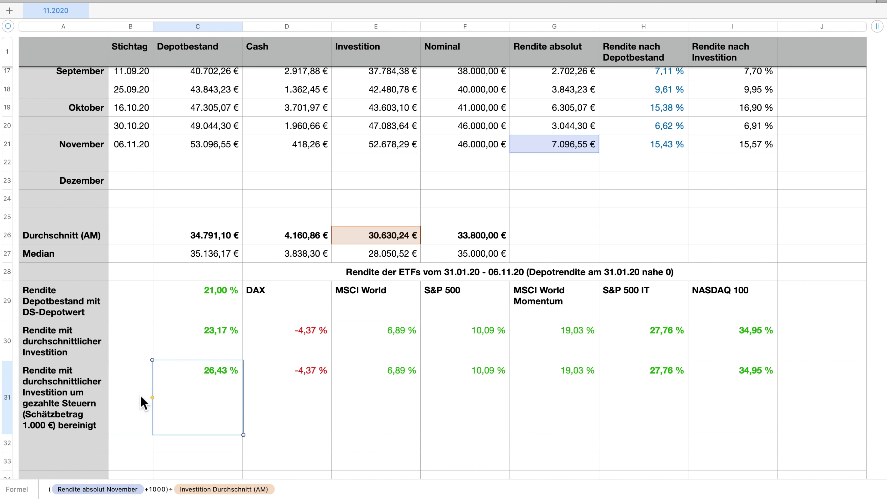
pyautogui.click(141, 396)
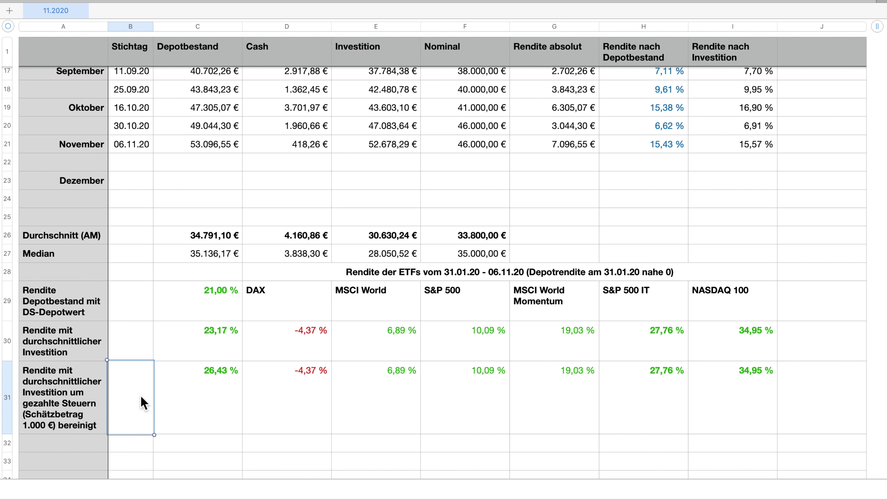
pyautogui.press('Right')
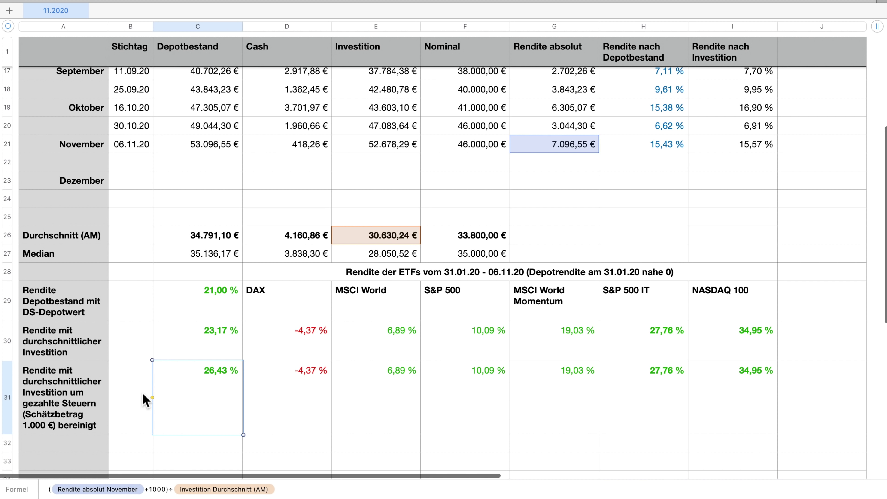
pyautogui.scroll(3, 140, 394)
pyautogui.scroll(-3, 145, 400)
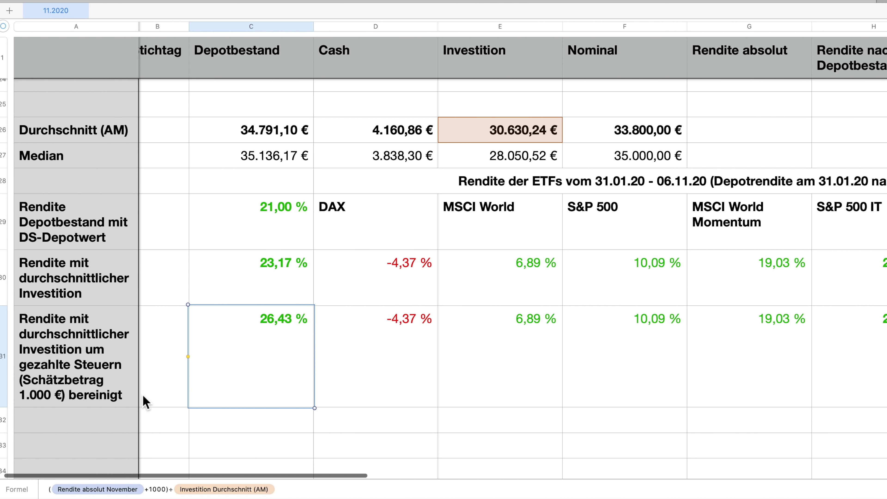
pyautogui.scroll(-3, 297, 408)
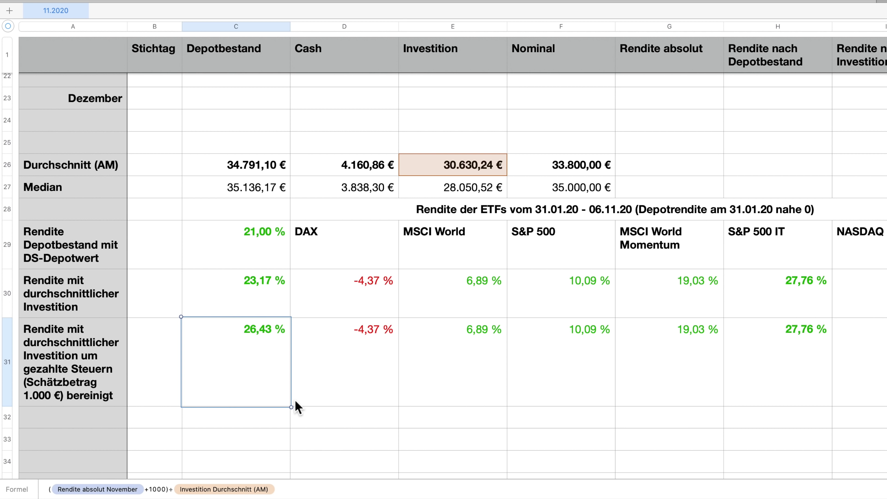
pyautogui.scroll(-2, 297, 407)
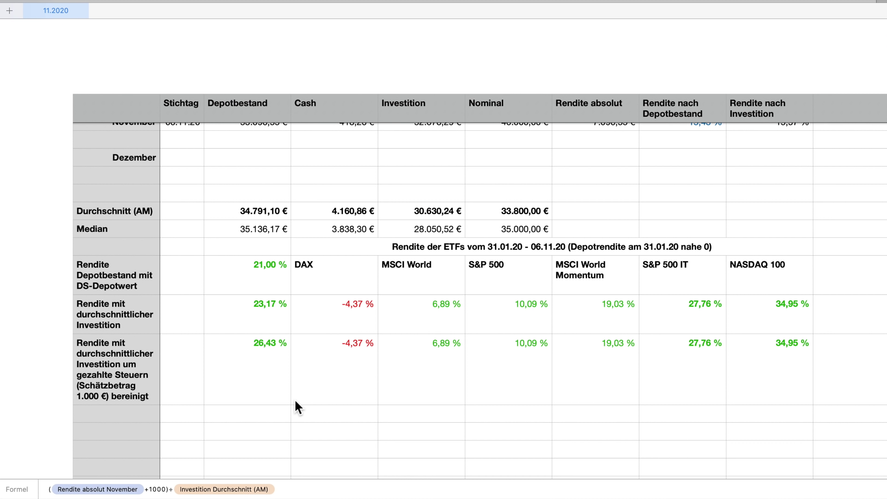
pyautogui.scroll(-2, 296, 407)
pyautogui.scroll(-2, 297, 407)
pyautogui.scroll(-2, 297, 407)
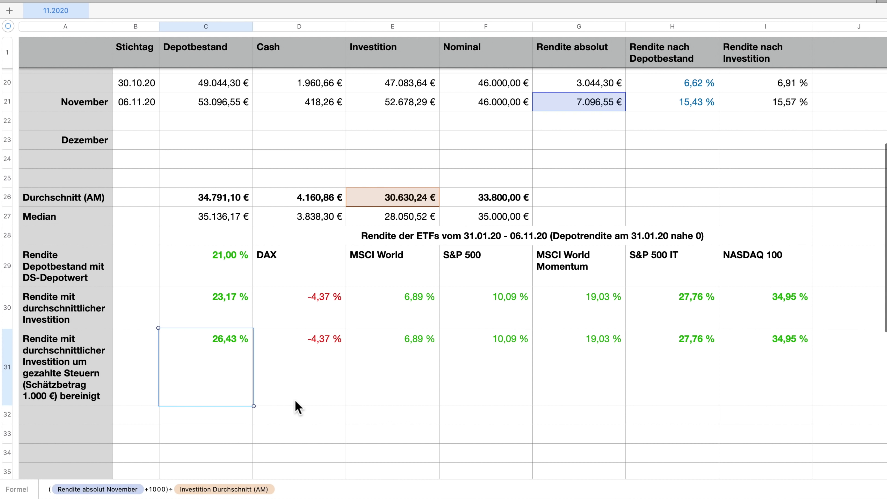
pyautogui.click(276, 378)
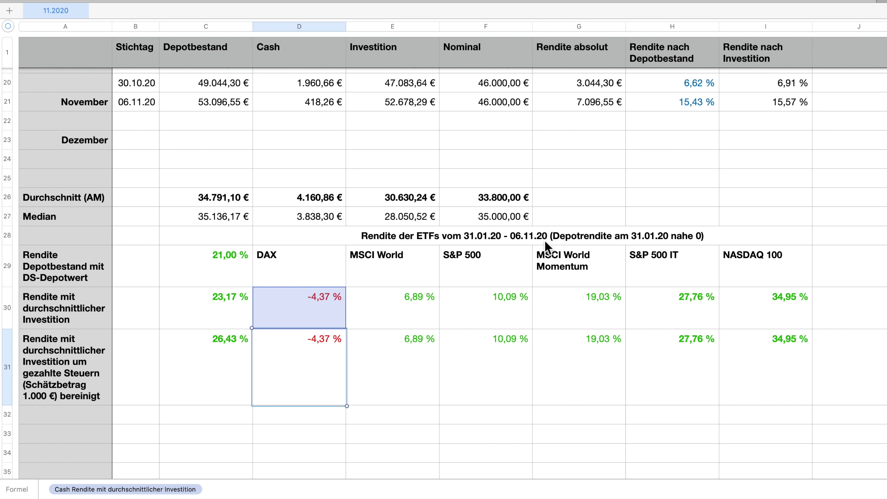
pyautogui.press('Right')
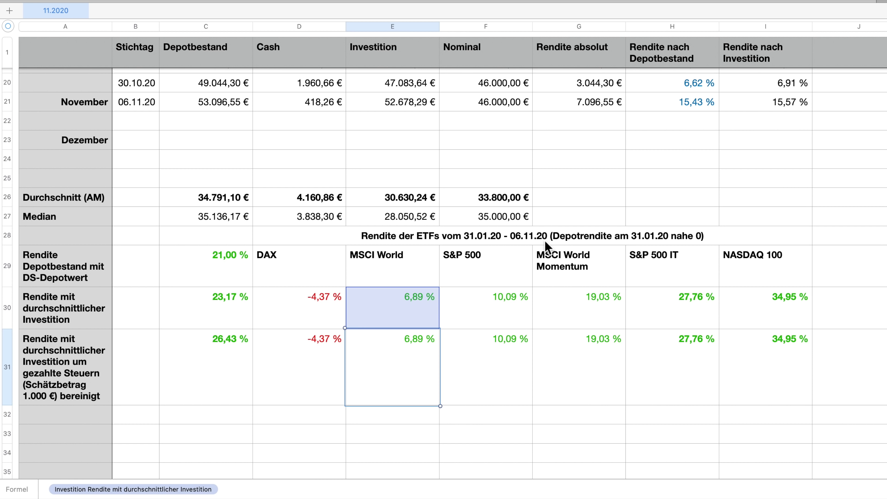
pyautogui.press('Right')
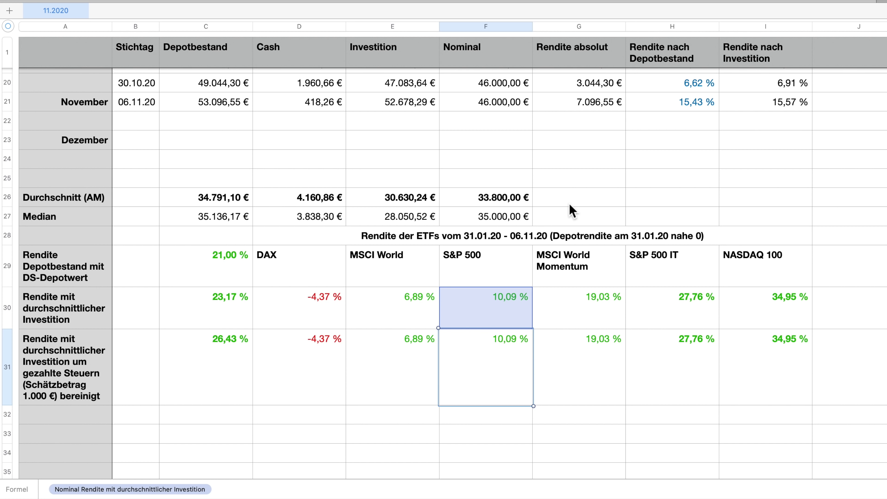
pyautogui.press('Right')
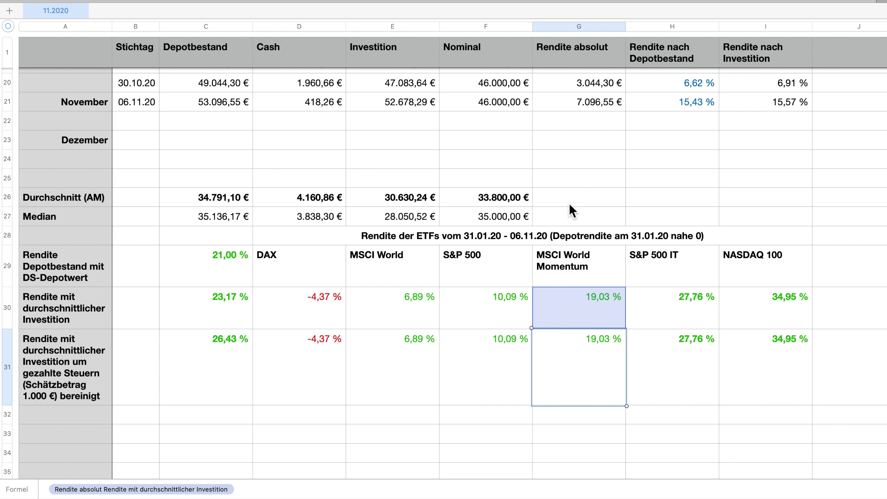
pyautogui.press('Right')
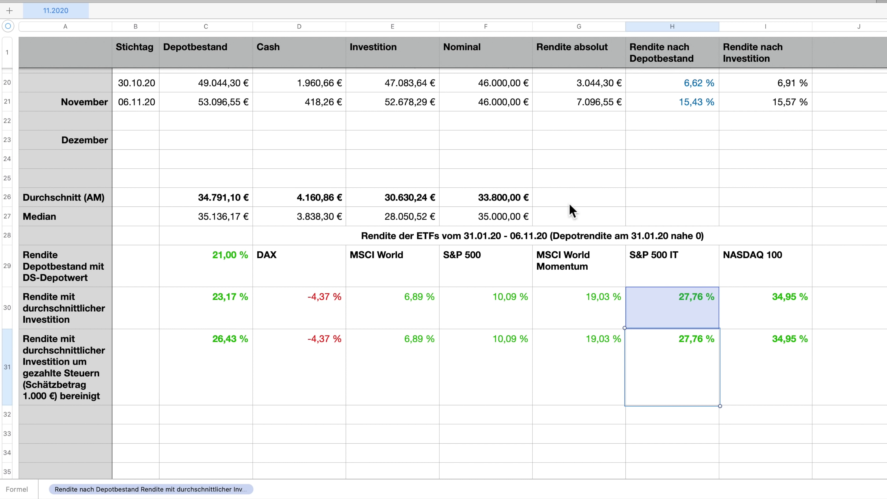
pyautogui.press('Left')
pyautogui.press('Left')
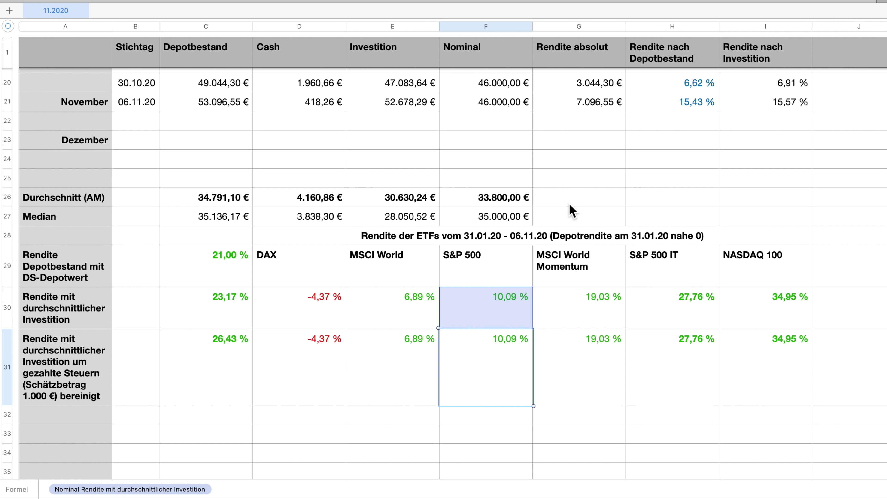
pyautogui.press('Left')
pyautogui.press('Left')
pyautogui.press('Left')
pyautogui.press('Right')
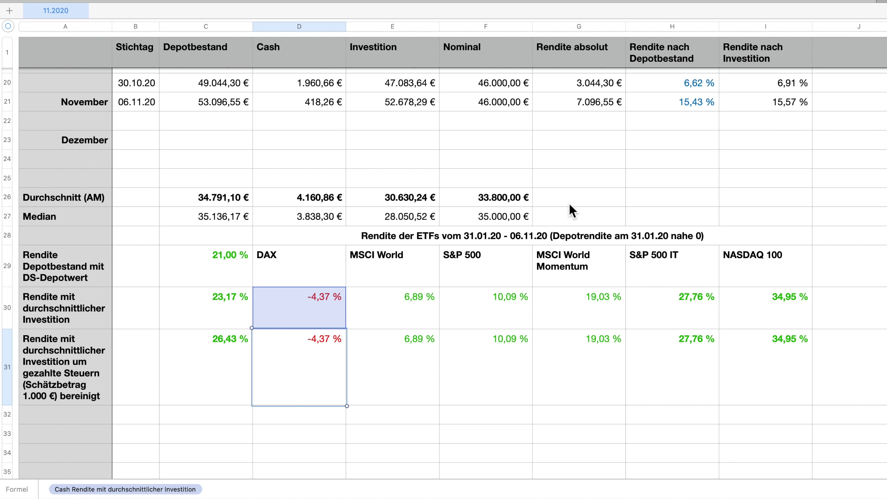
pyautogui.press('Right')
pyautogui.press('Right')
pyautogui.press('Right')
pyautogui.press('Right')
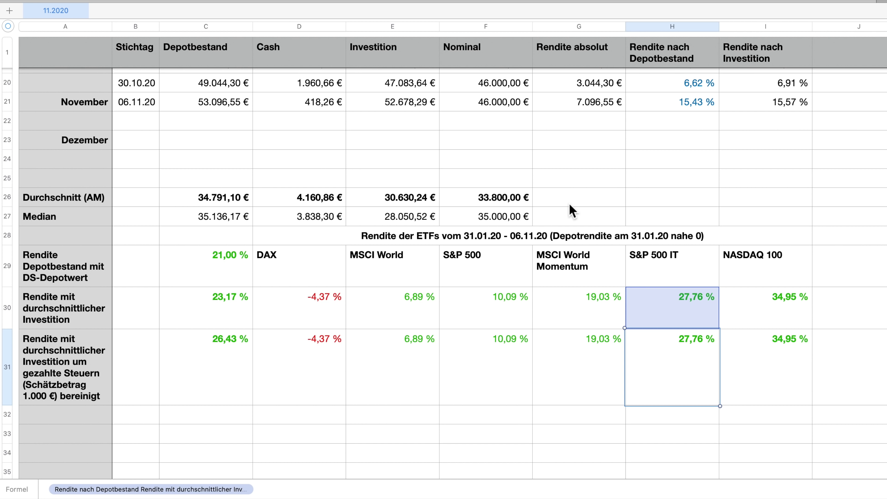
pyautogui.press('Right')
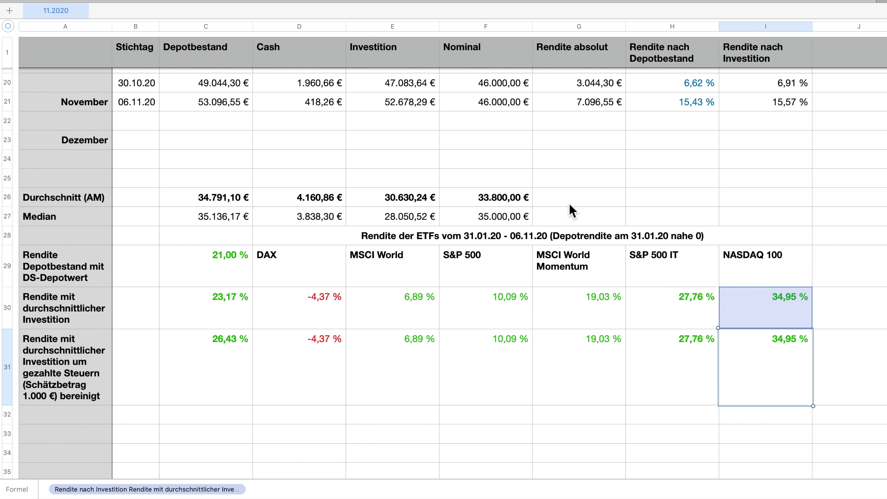
pyautogui.press('Left')
pyautogui.press('Right')
pyautogui.press('Left')
pyautogui.press('Left')
pyautogui.press('Left')
pyautogui.press('Right')
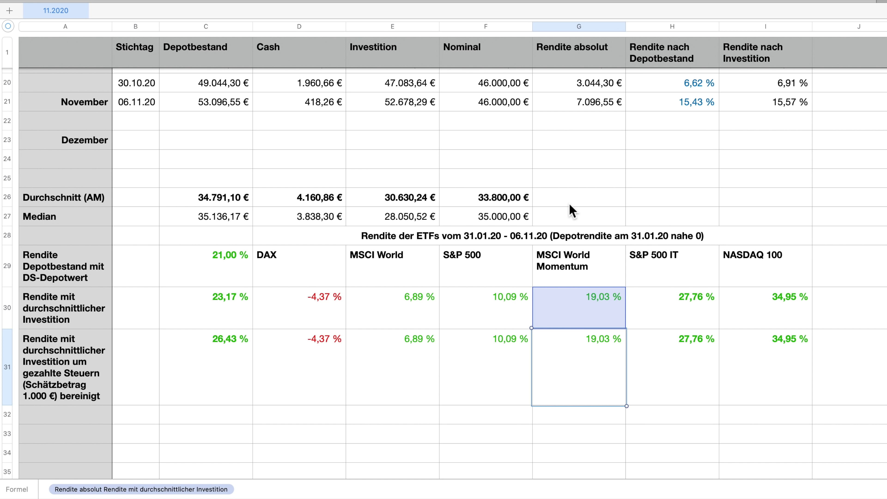
pyautogui.press('Left')
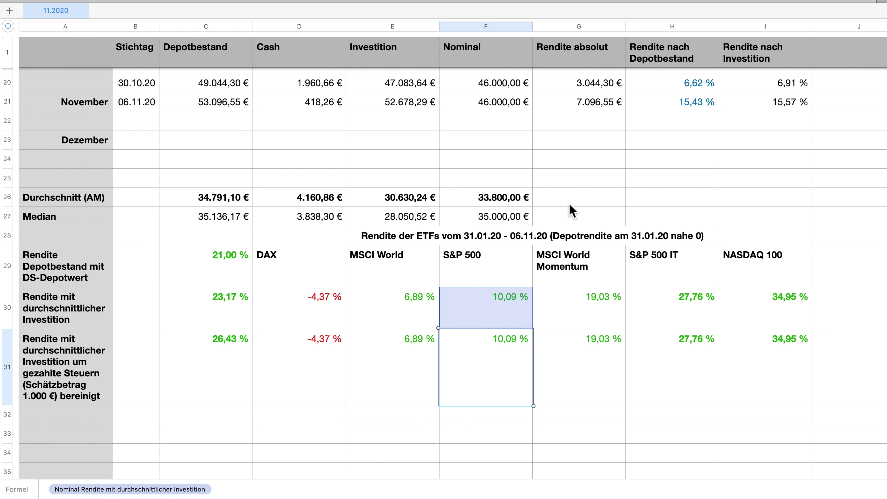
pyautogui.scroll(-5, 416, 248)
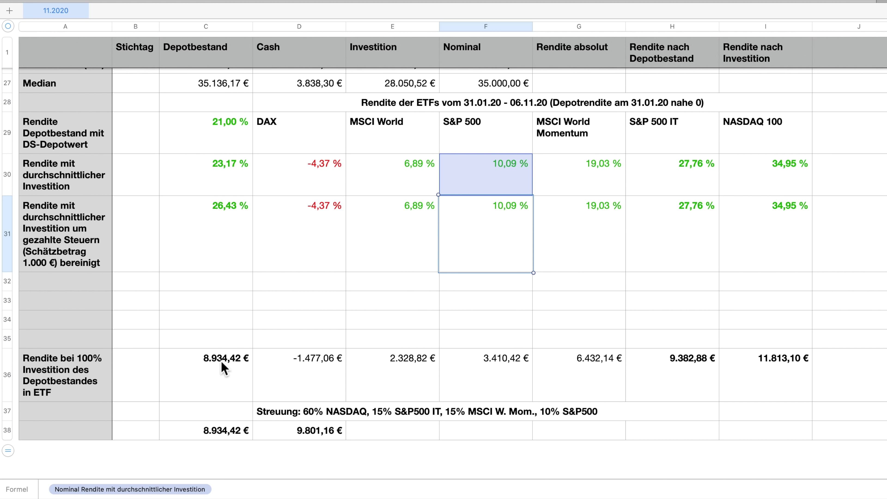
pyautogui.click(226, 385)
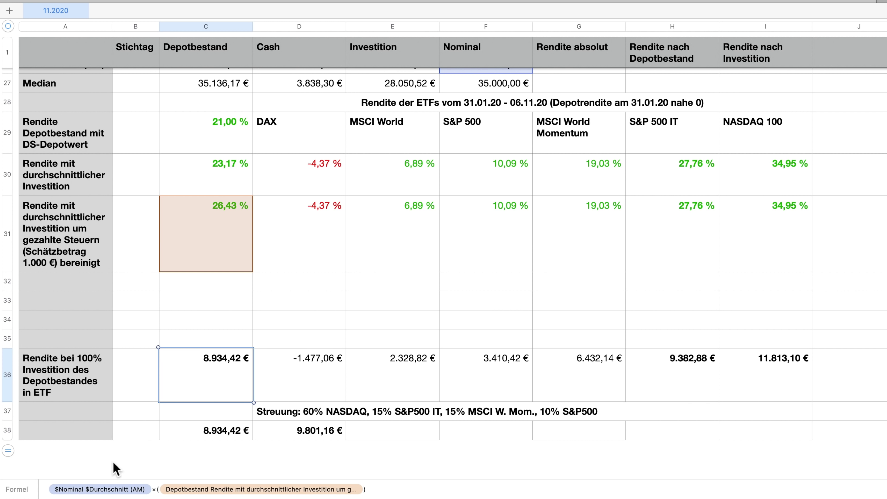
pyautogui.scroll(5, 404, 338)
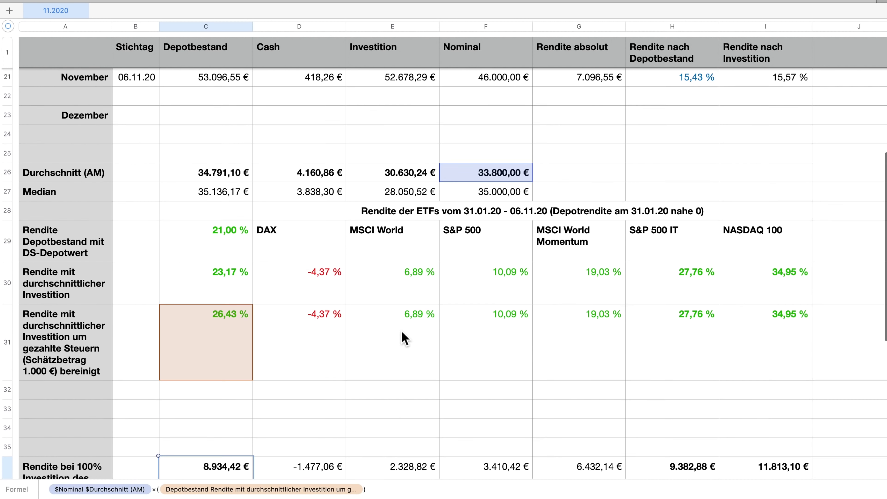
pyautogui.scroll(3, 405, 338)
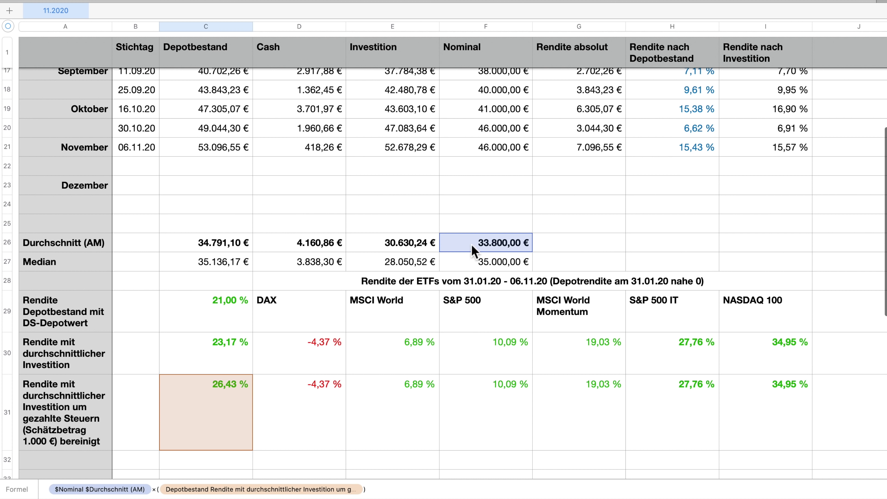
pyautogui.scroll(-4, 519, 248)
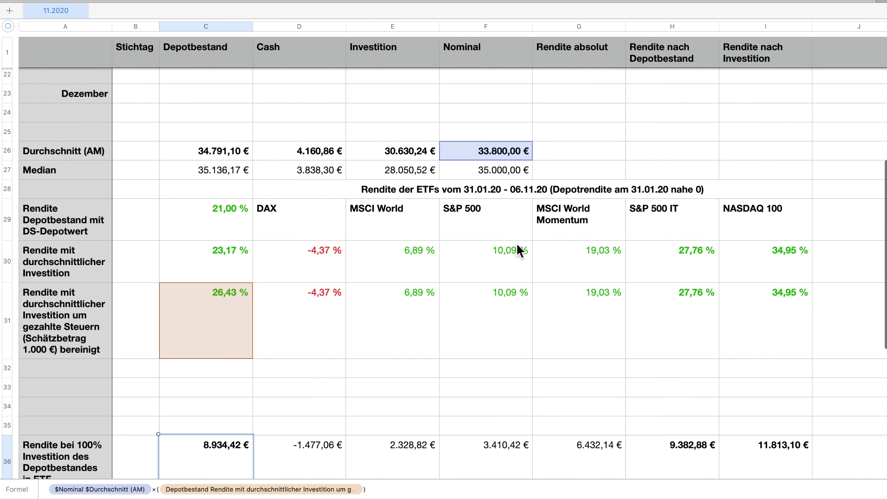
pyautogui.scroll(-3, 519, 248)
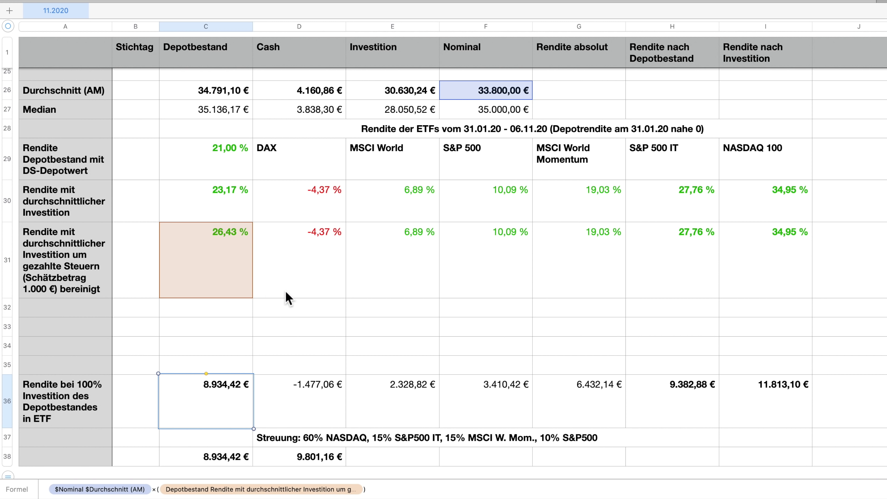
pyautogui.scroll(-3, 301, 301)
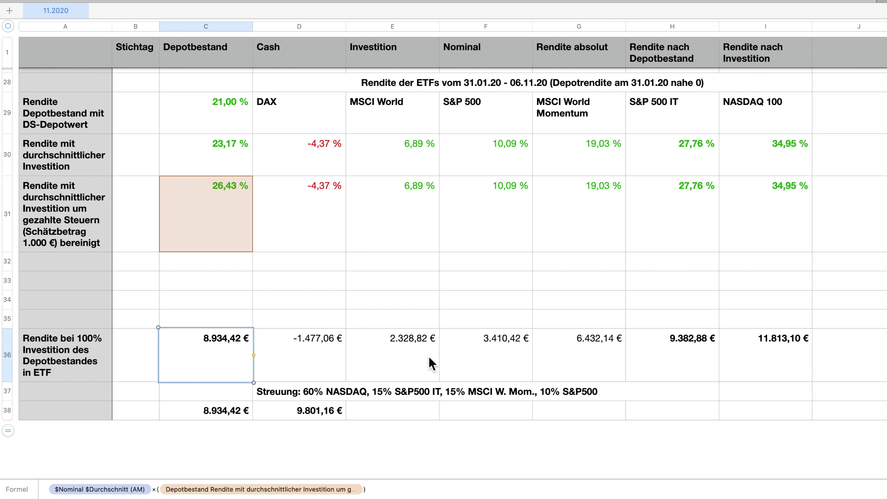
pyautogui.click(683, 370)
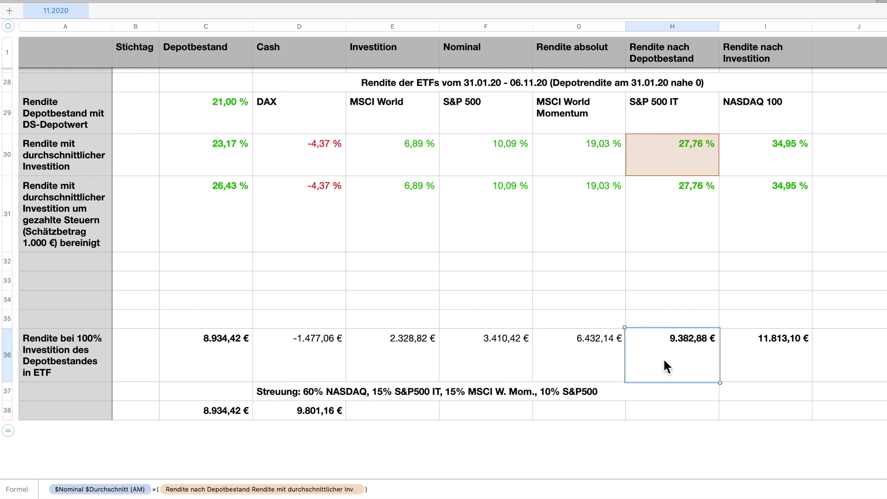
pyautogui.click(773, 357)
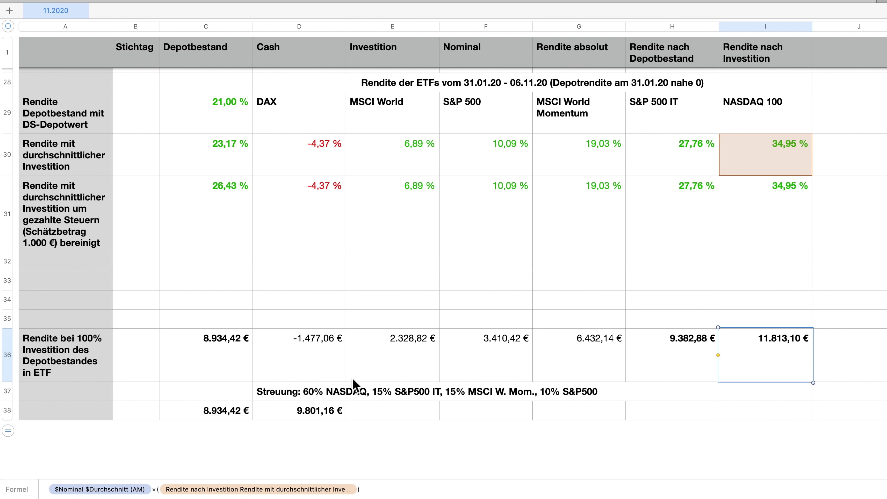
pyautogui.click(305, 396)
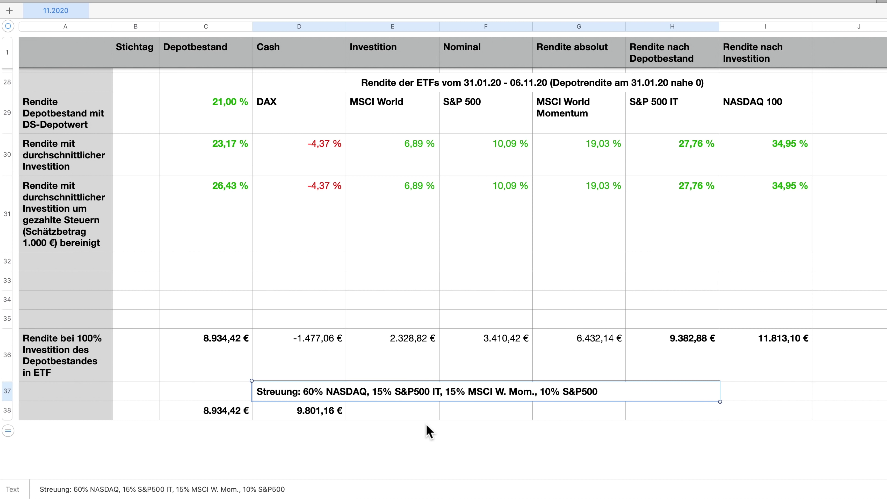
pyautogui.click(408, 418)
pyautogui.click(320, 416)
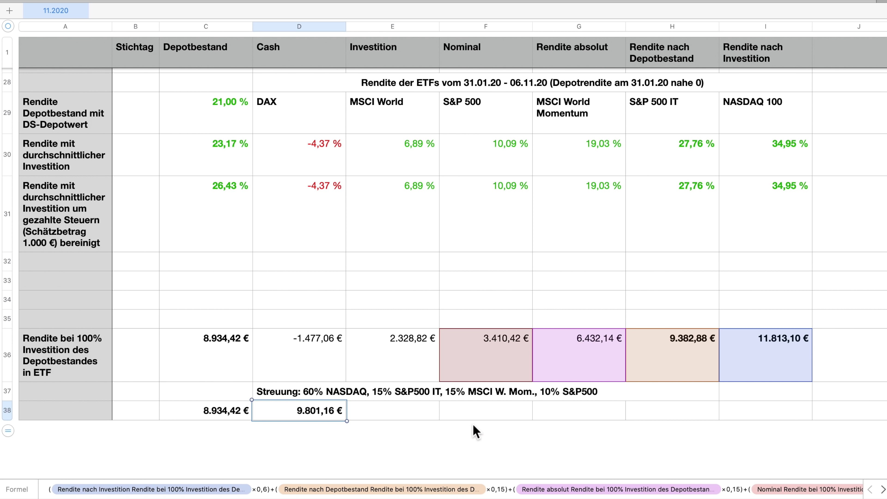
pyautogui.click(216, 409)
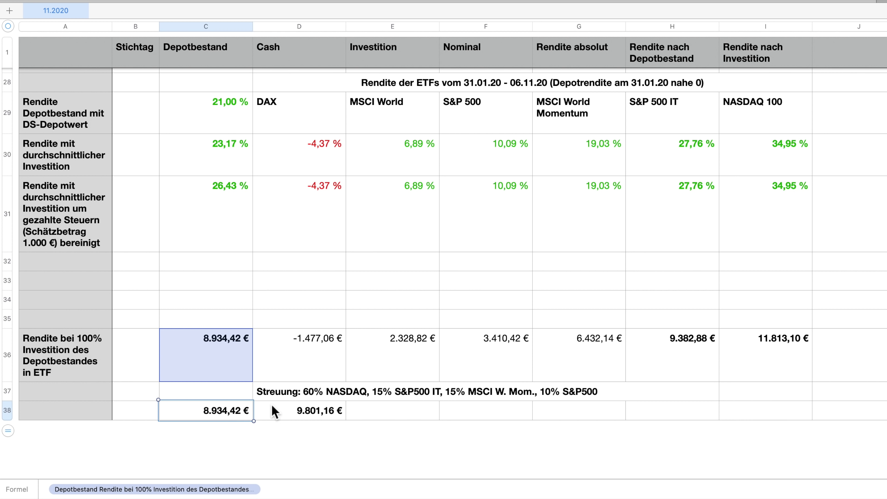
pyautogui.click(309, 412)
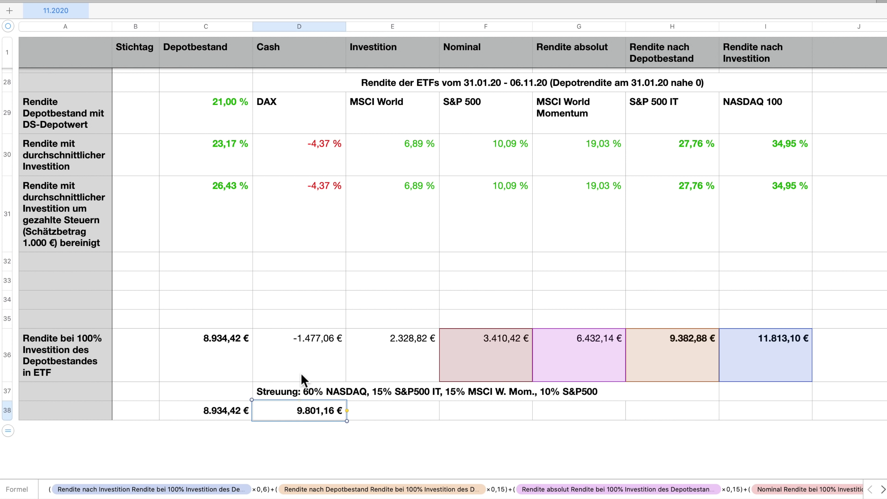
pyautogui.click(197, 358)
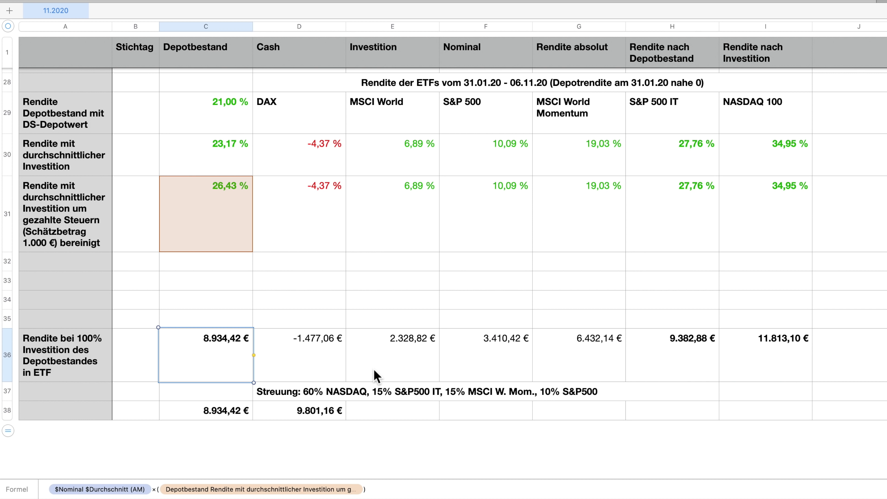
pyautogui.click(387, 417)
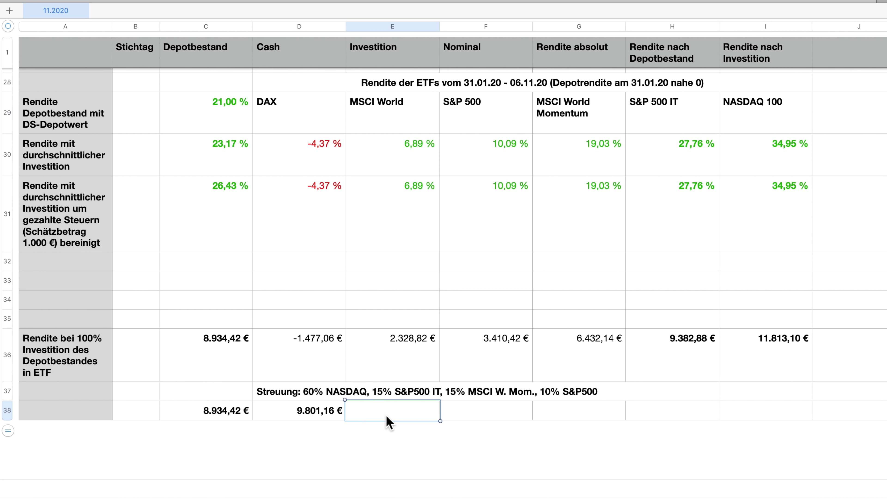
pyautogui.hotkey('ctrl', 'z')
pyautogui.hotkey('ctrl', 'z')
pyautogui.hotkey('ctrl', 'z')
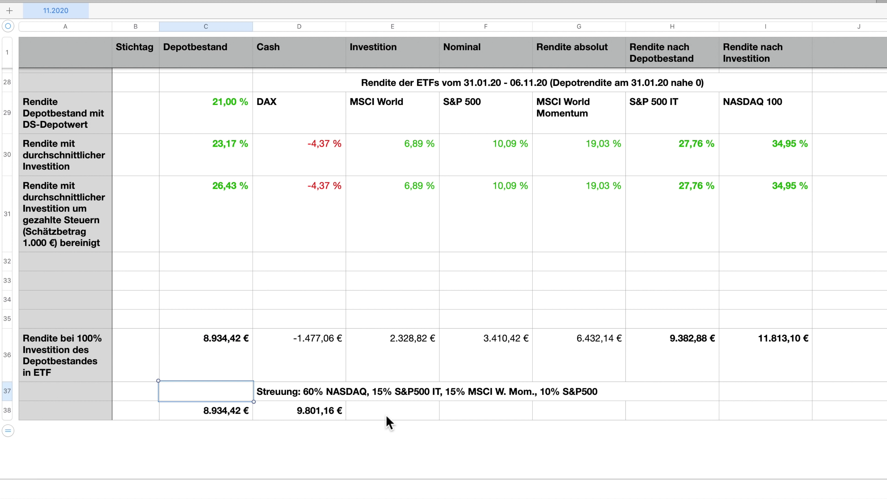
pyautogui.hotkey('ctrl', 'z')
pyautogui.press('Up')
pyautogui.press('Up')
pyautogui.press('Up')
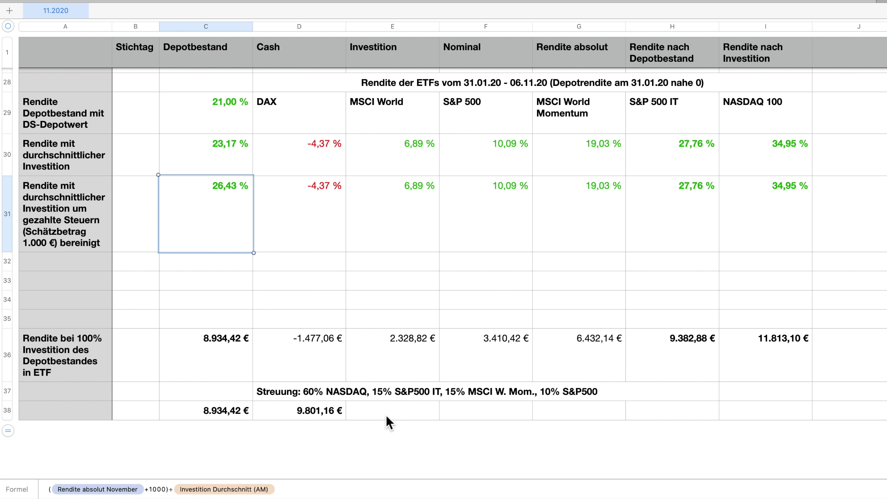
pyautogui.scroll(1, 389, 423)
pyautogui.scroll(3, 389, 423)
pyautogui.scroll(2, 389, 423)
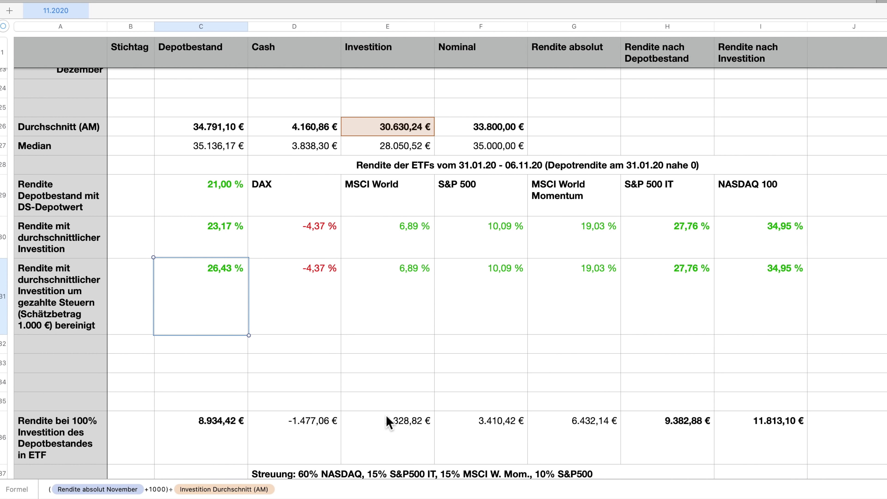
pyautogui.scroll(-2, 389, 423)
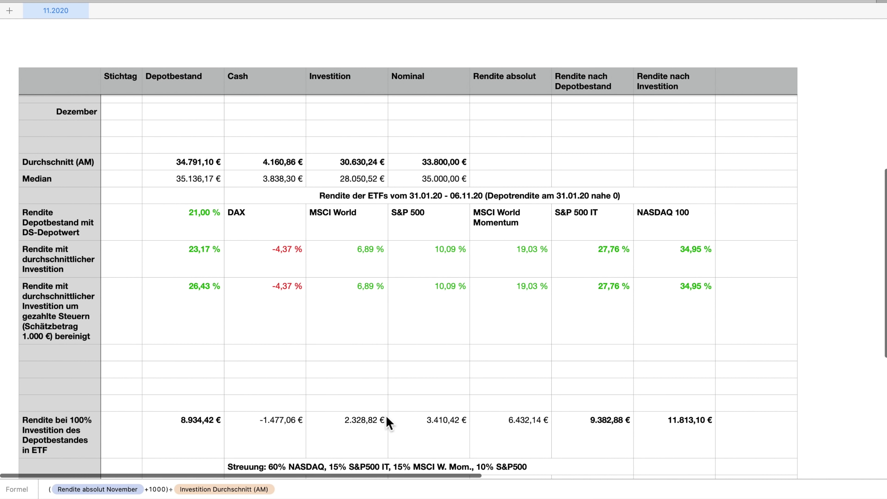
pyautogui.scroll(2, 389, 385)
pyautogui.scroll(-3, 389, 258)
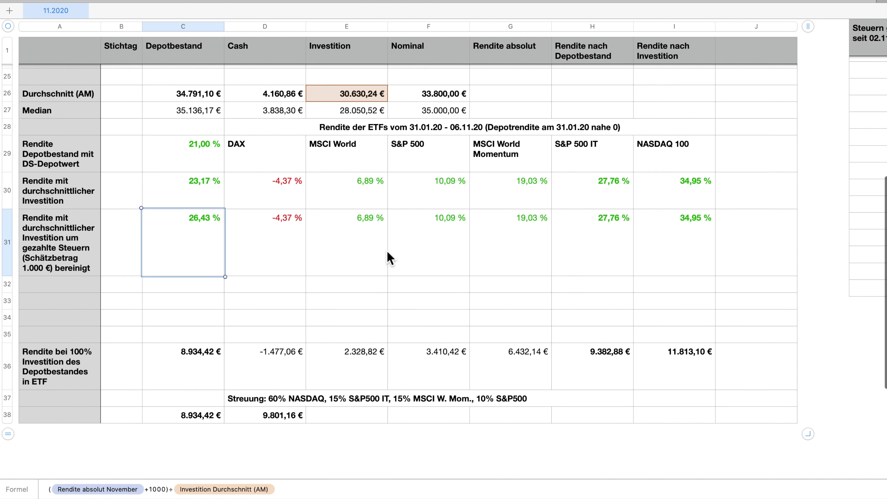
pyautogui.scroll(1, 390, 257)
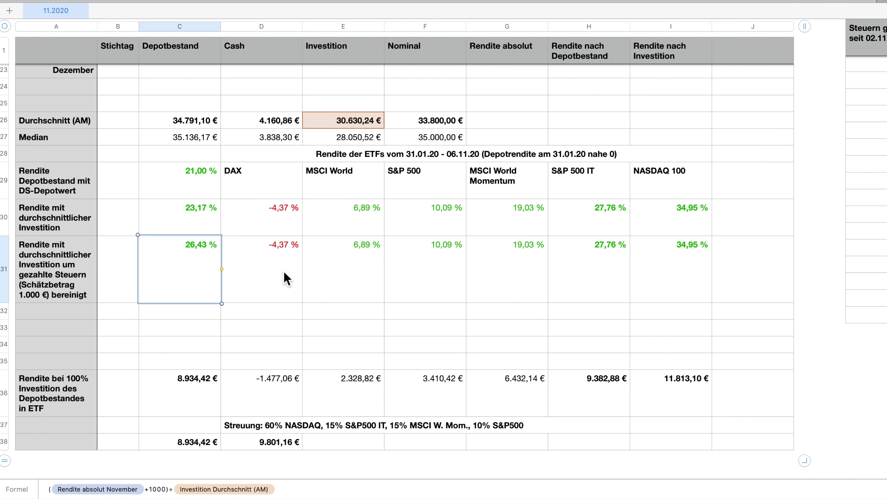
pyautogui.click(284, 274)
pyautogui.click(247, 313)
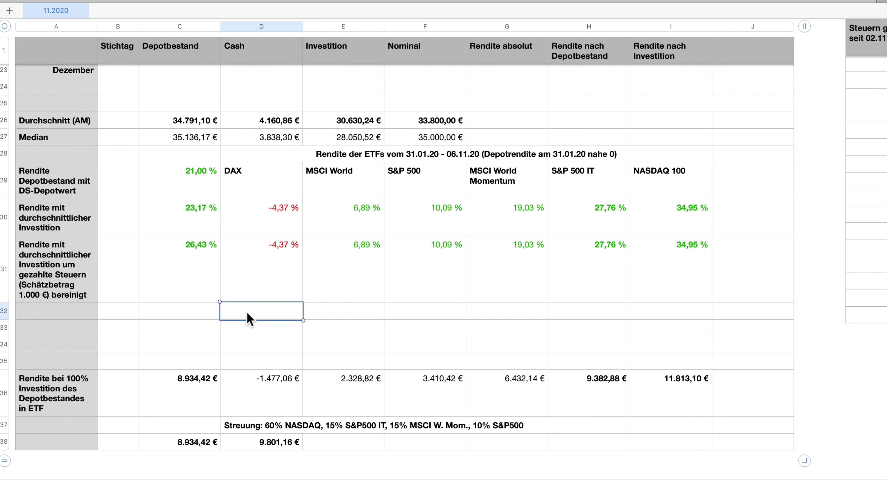
pyautogui.scroll(1, 248, 318)
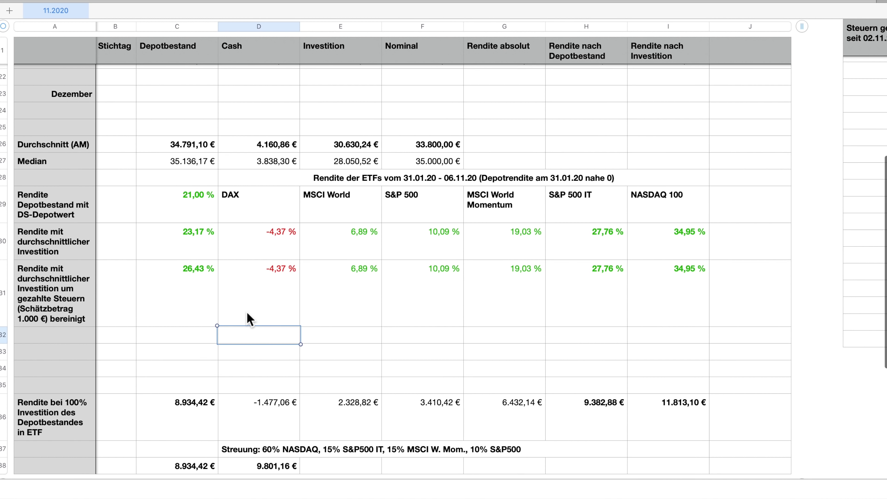
pyautogui.click(195, 305)
pyautogui.scroll(5, 194, 305)
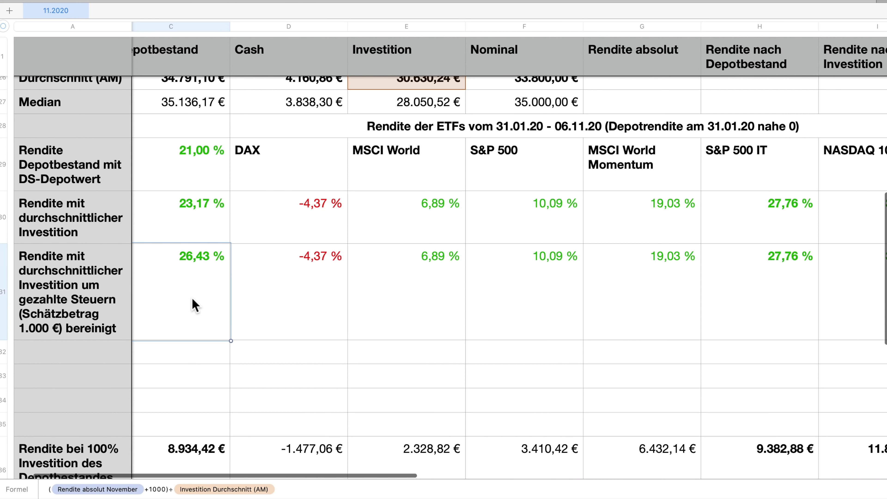